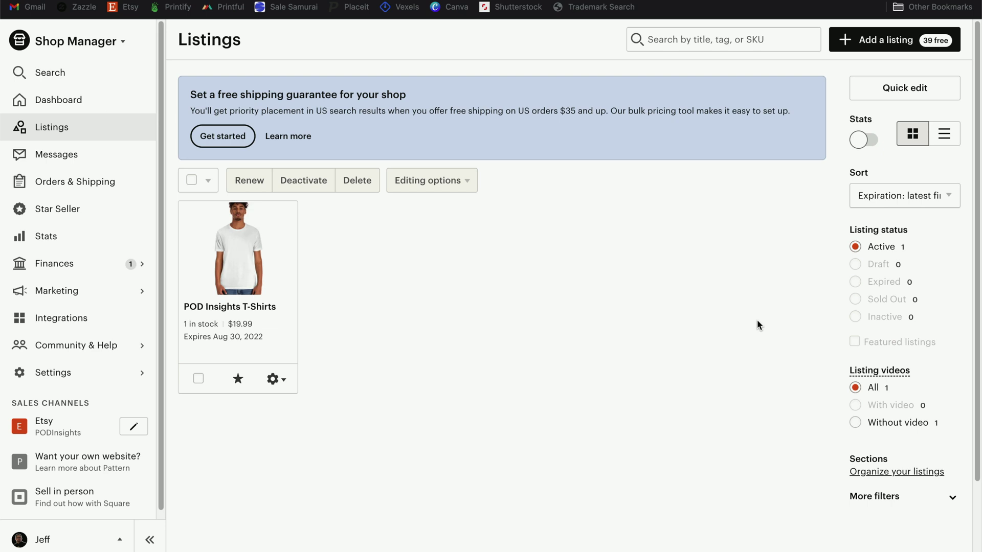
left_click(275, 379)
left_click(358, 476)
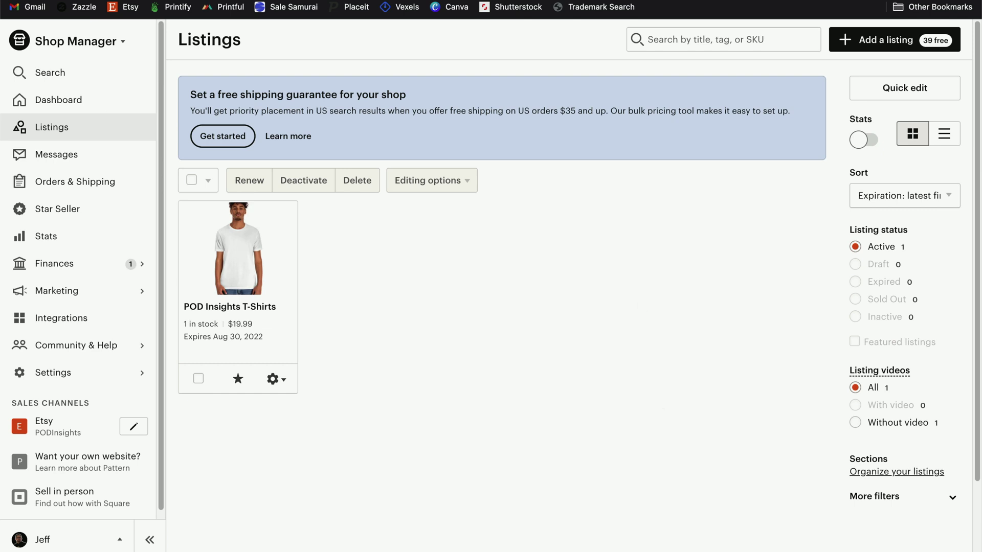
Step: Switch to Printify, open the POD Insights Logo T-Shirt product and examine its variant pricing, including the size S color variants
key("ctrl+Tab")
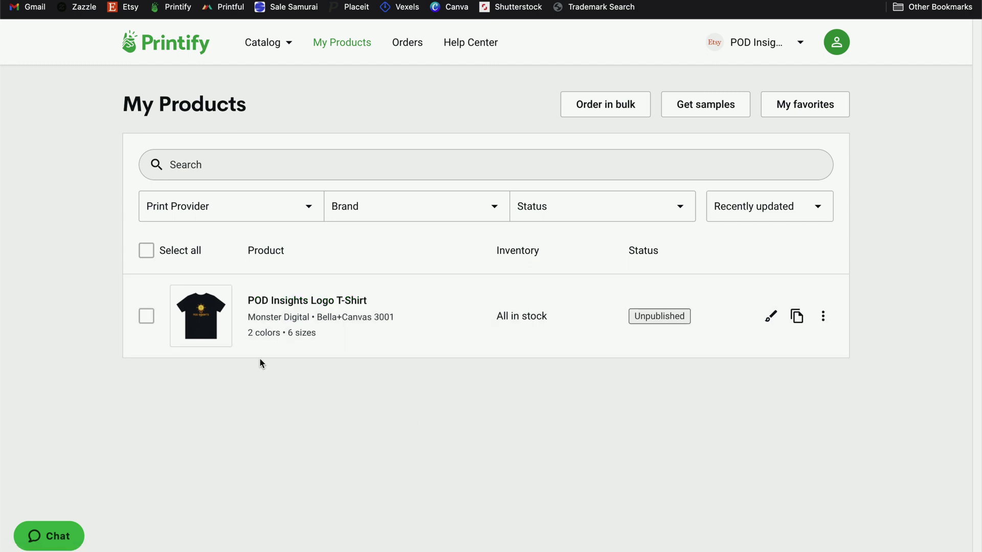
left_click(289, 314)
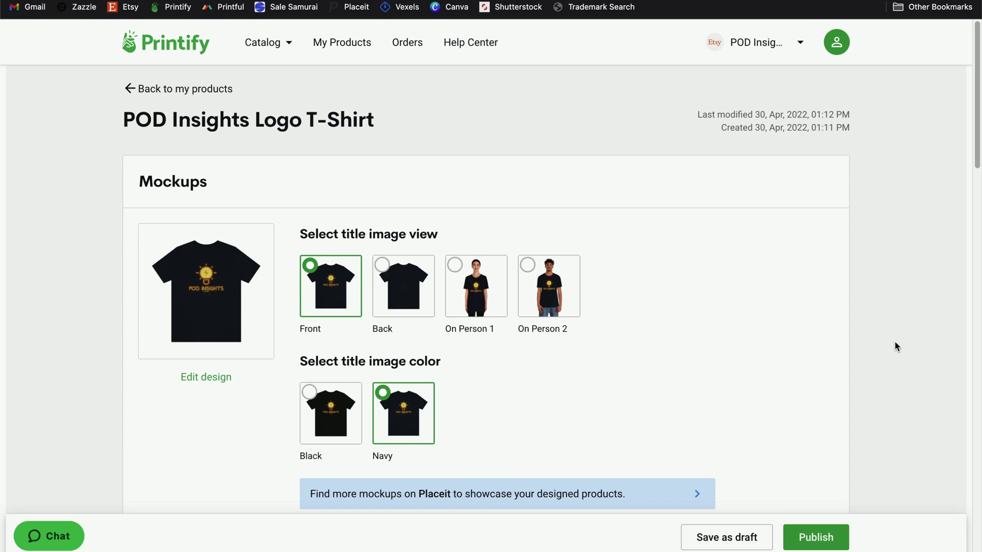
scroll(879, 322, "down", 10)
scroll(862, 306, "down", 5)
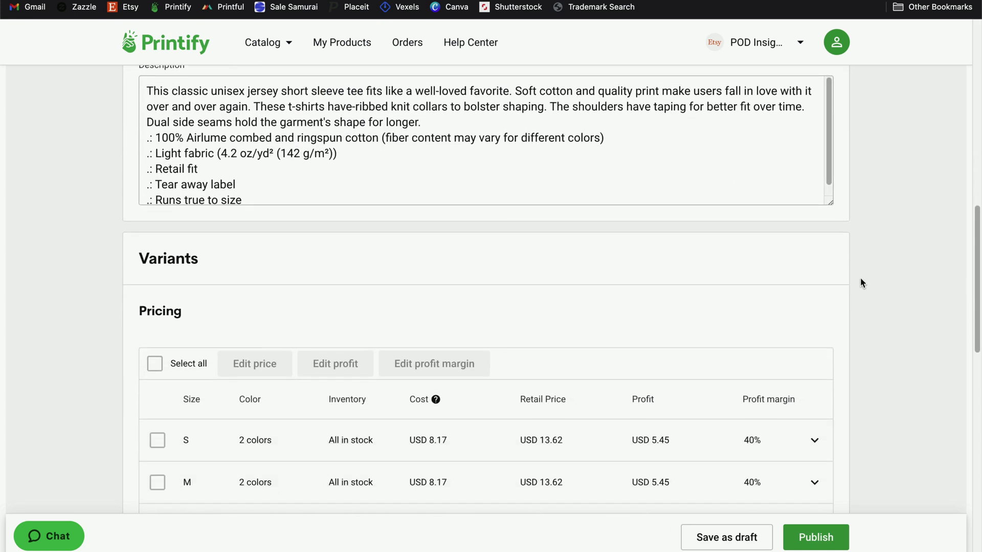
scroll(859, 277, "down", 3)
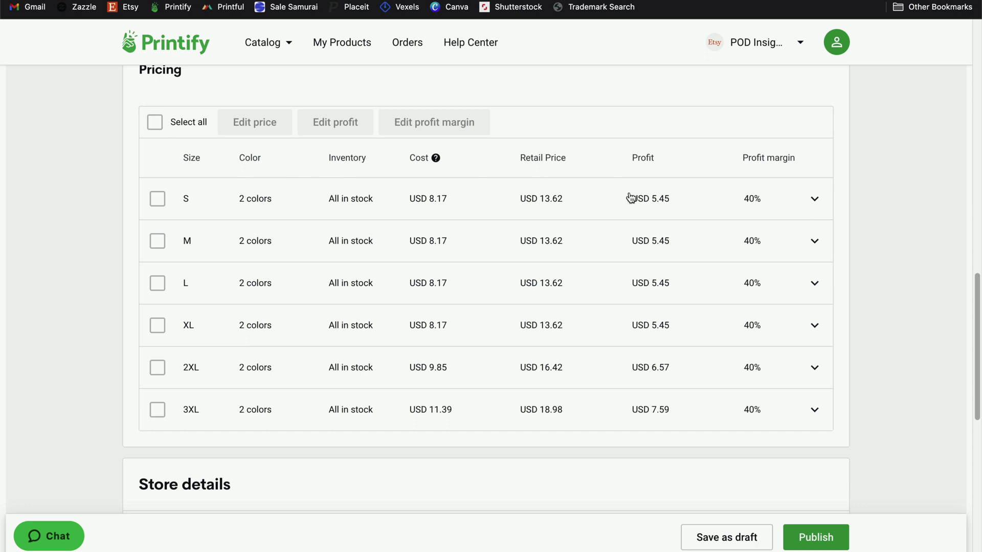
left_click(814, 200)
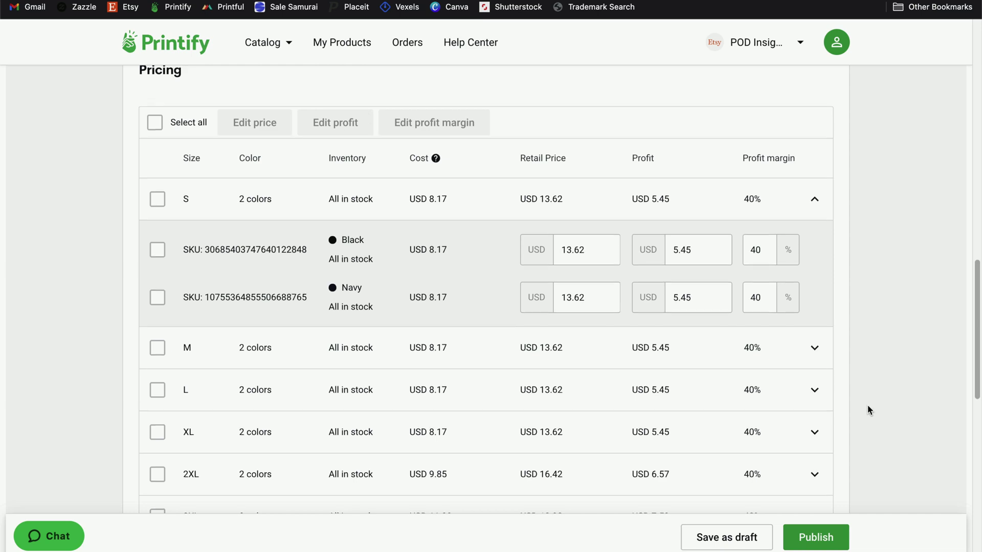
Step: Select the entire text of the T-shirt's product description in Printify
scroll(868, 410, "up", 7)
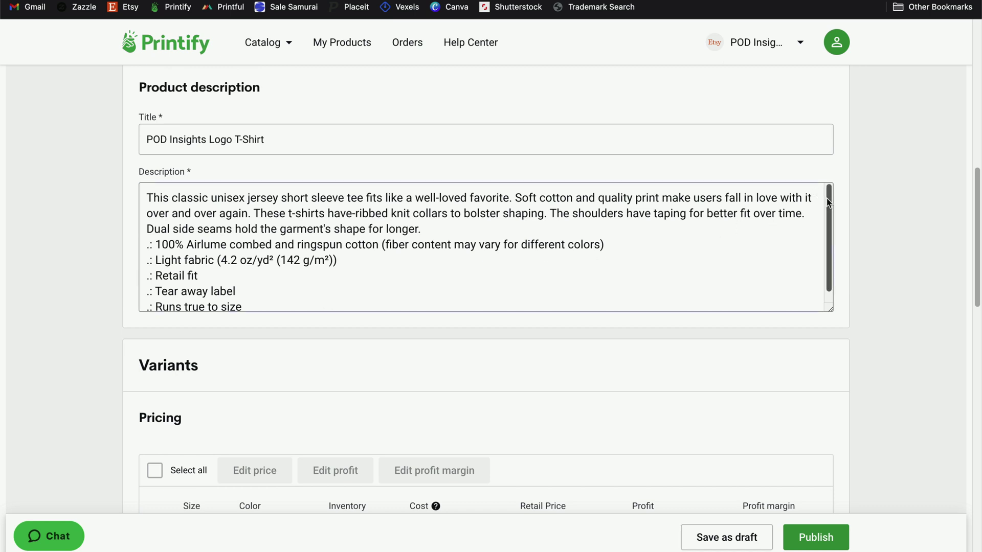
left_click_drag(828, 203, 828, 210)
left_click(258, 300)
key("ctrl+a")
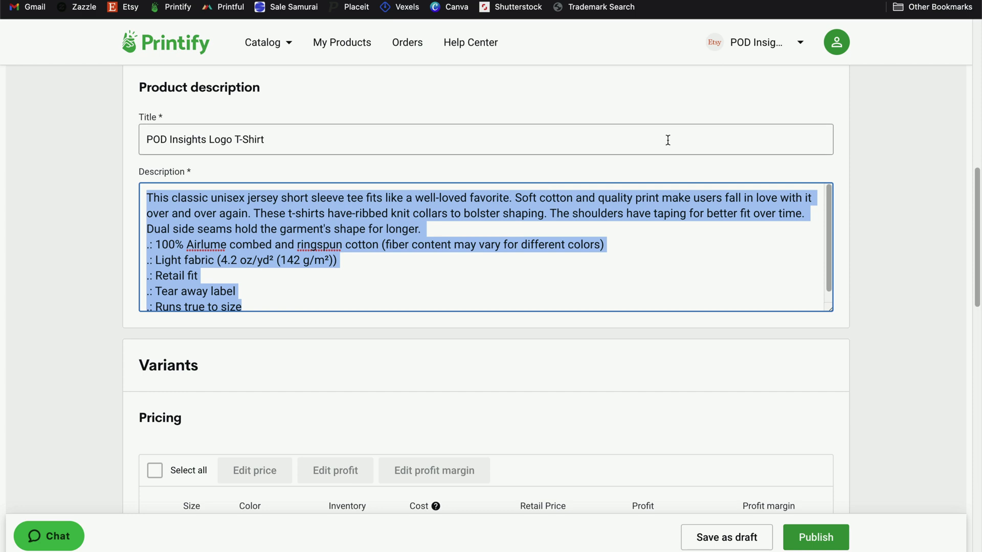
Step: Switch to Etsy Shop Manager, open the POD Insights T-Shirts listing for editing and go to its description
left_click(287, 0)
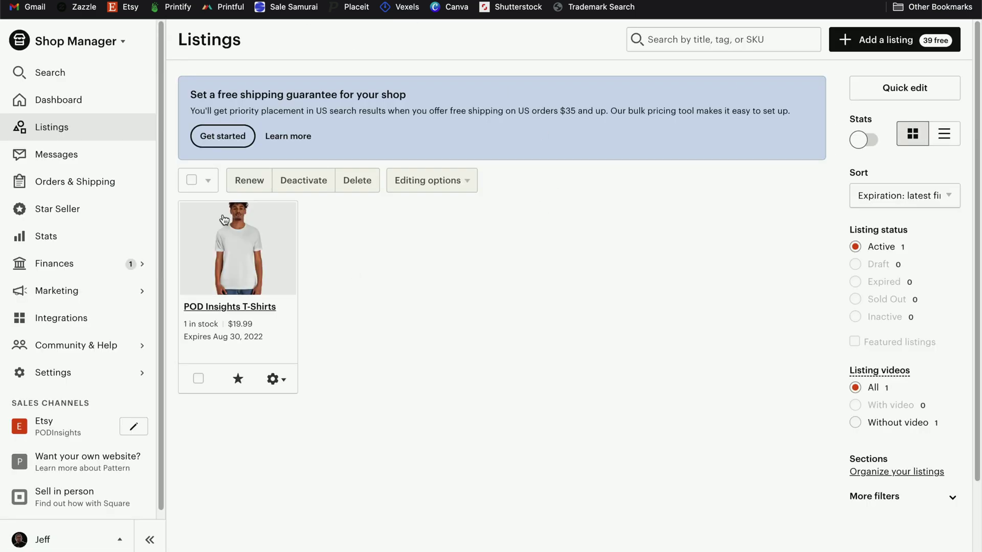
left_click(243, 225)
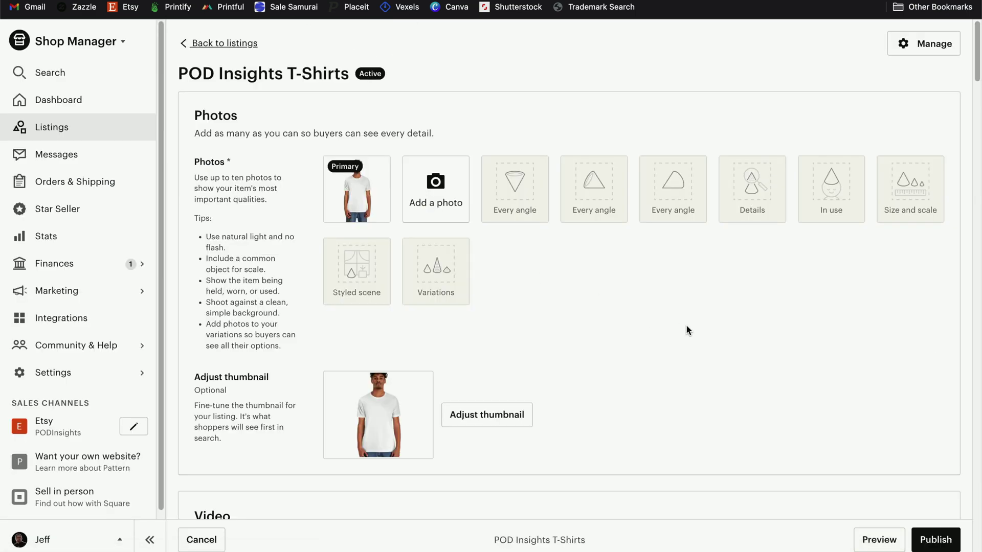
scroll(613, 314, "down", 5)
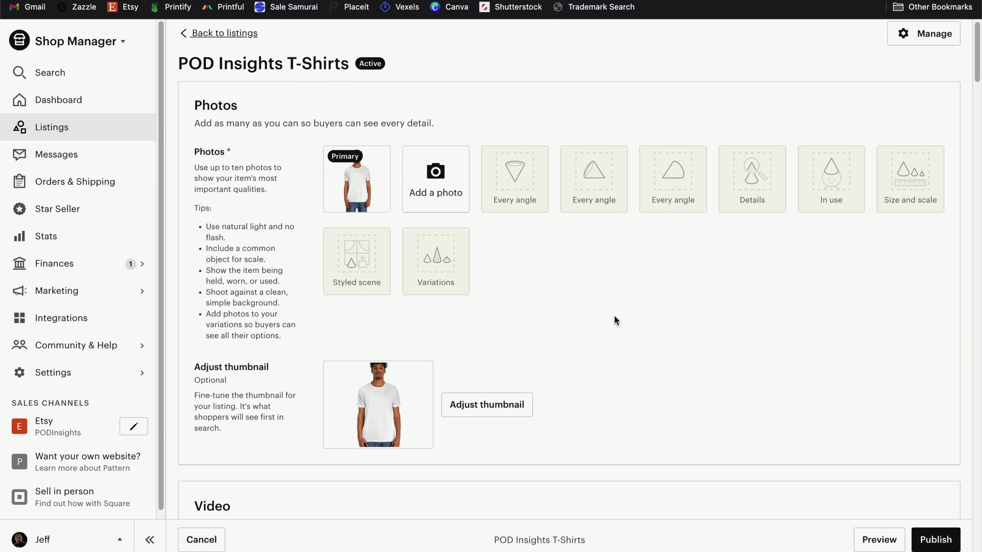
scroll(606, 316, "down", 15)
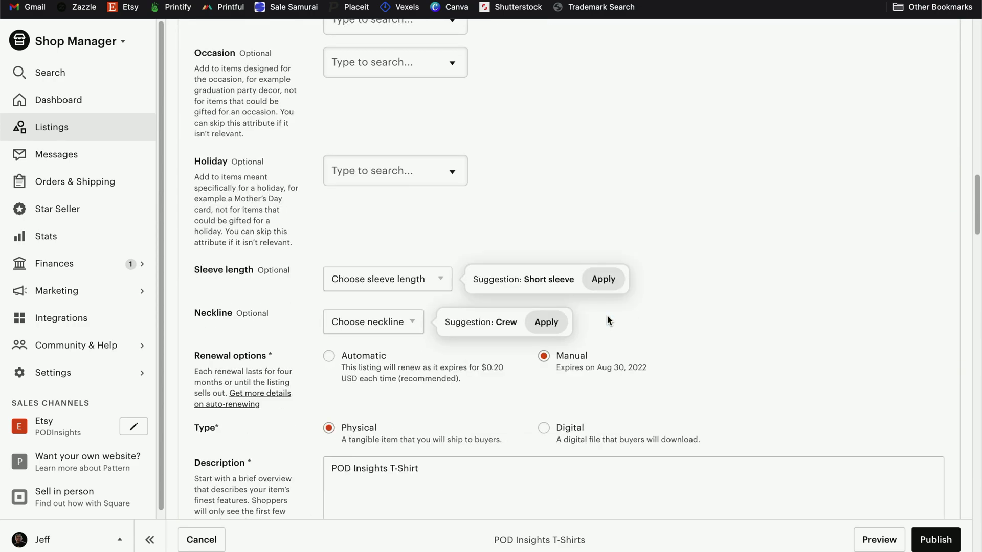
left_click(444, 377)
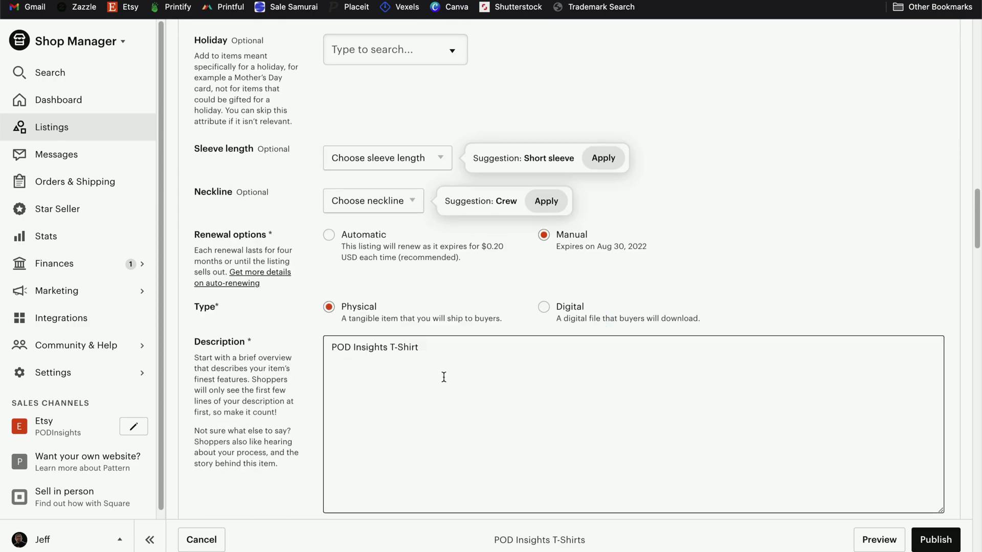
Step: Delete the primary white T-shirt photo from the POD Insights T-Shirts listing
scroll(699, 314, "up", 20)
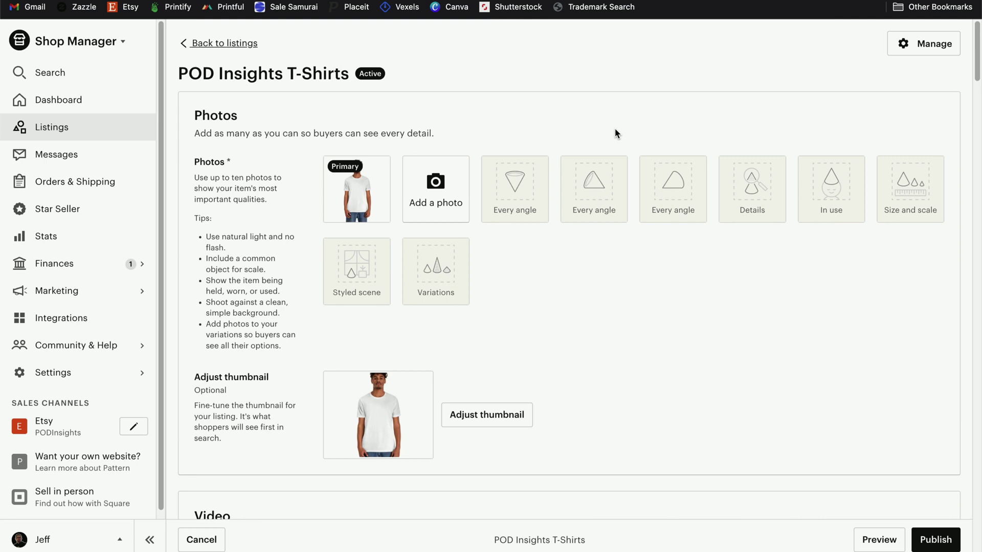
mouse_move(339, 187)
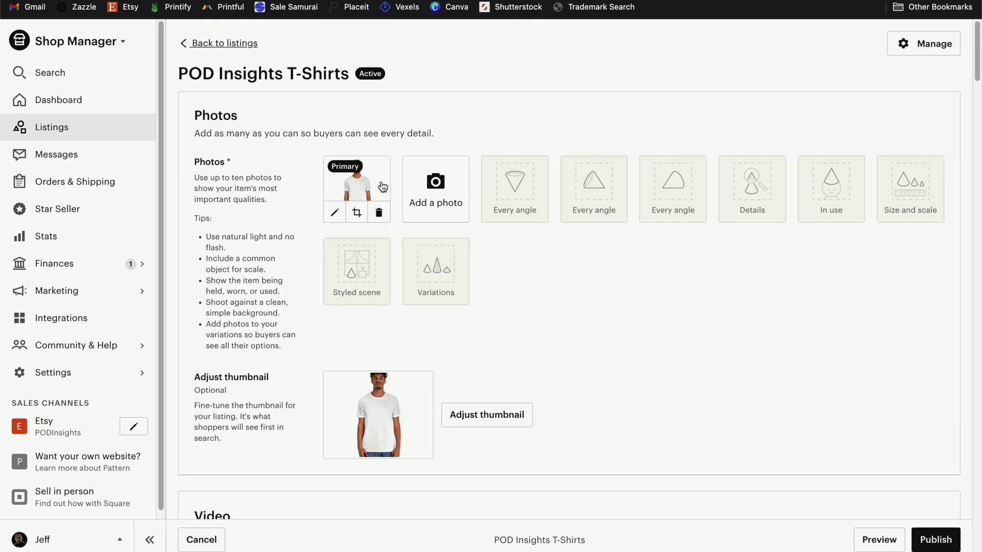
left_click(378, 213)
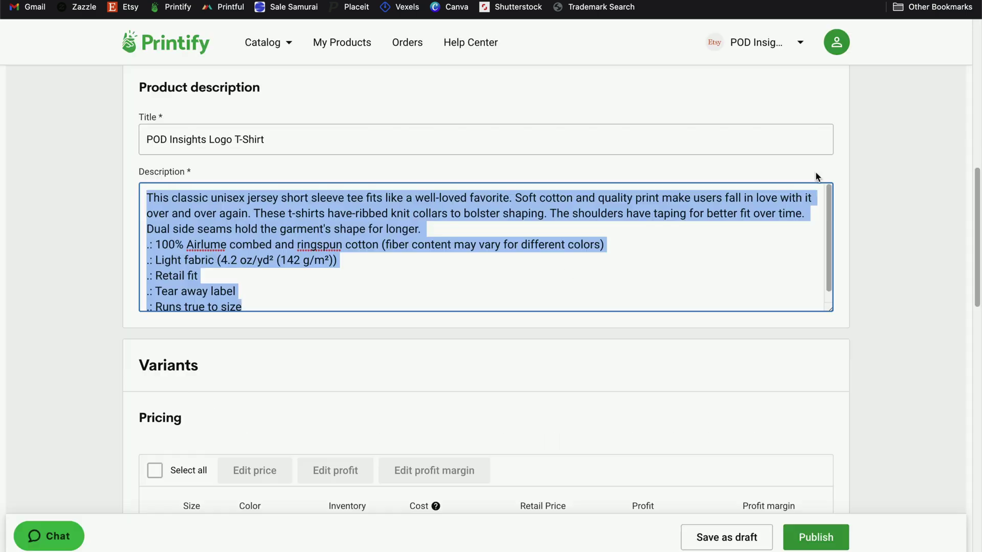
Step: Switch to Printify and open the POD Insights Logo T-Shirt's design in its mockup preview
left_click(815, 175)
scroll(875, 184, "up", 10)
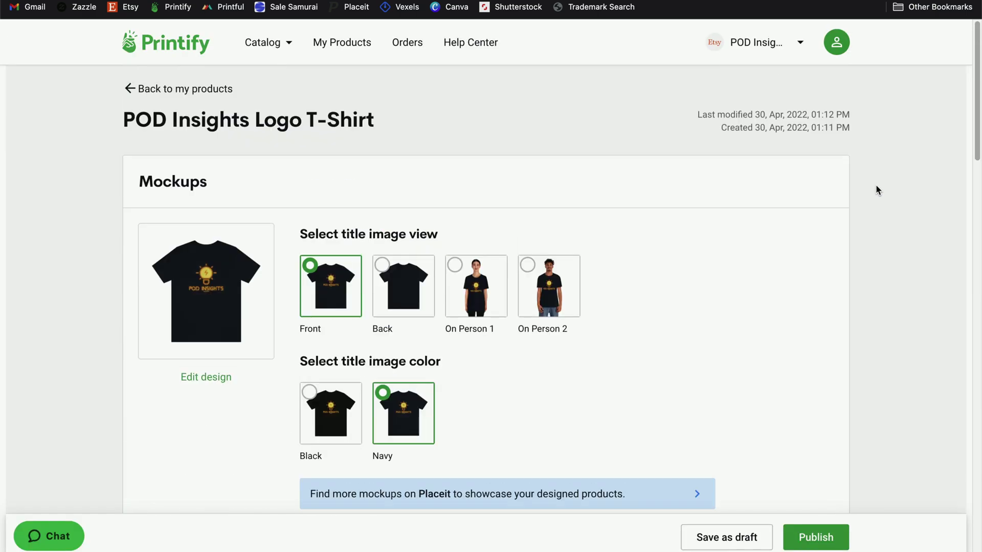
left_click(207, 379)
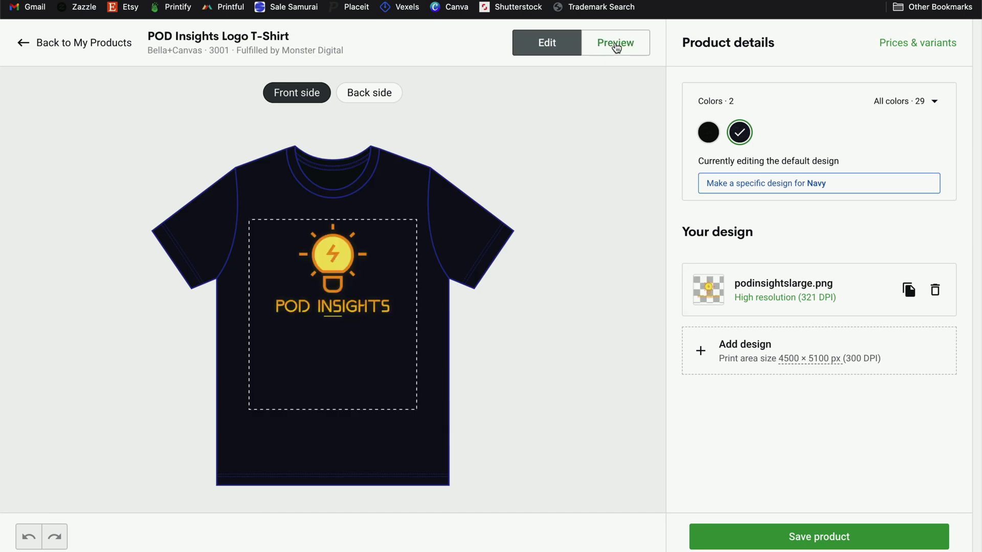
left_click(616, 45)
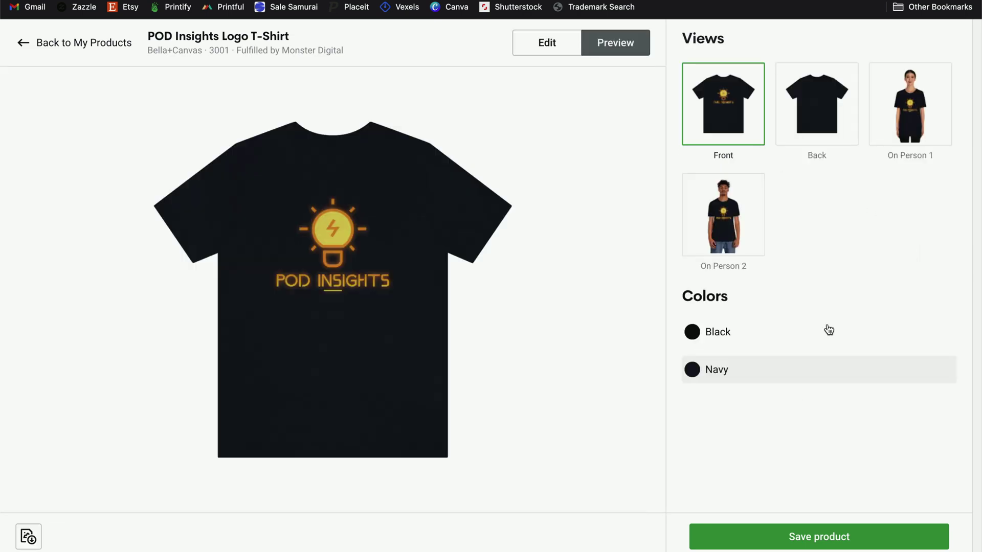
Step: Change the previewed shirt color to Black and save the Front mockup image to the computer
left_click(750, 335)
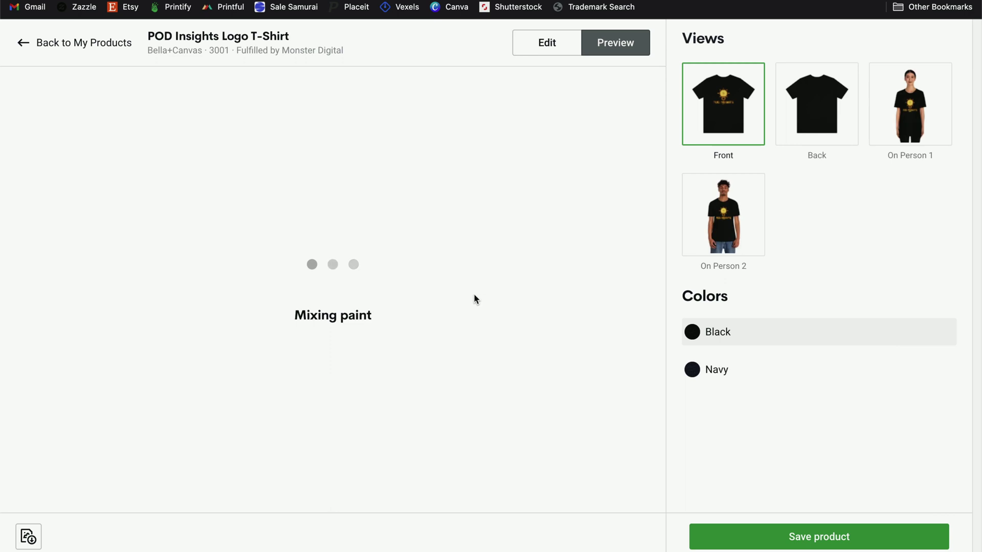
right_click(324, 233)
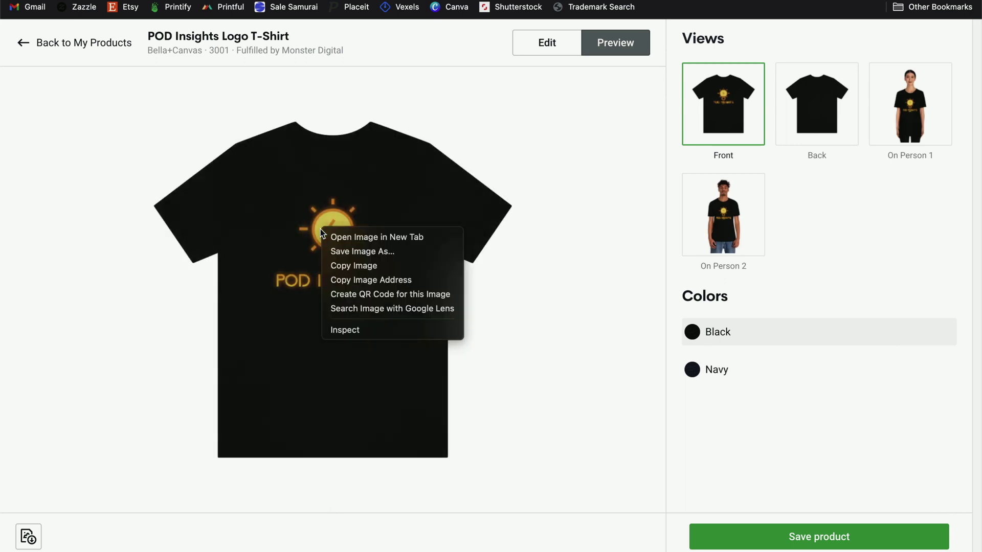
left_click(373, 251)
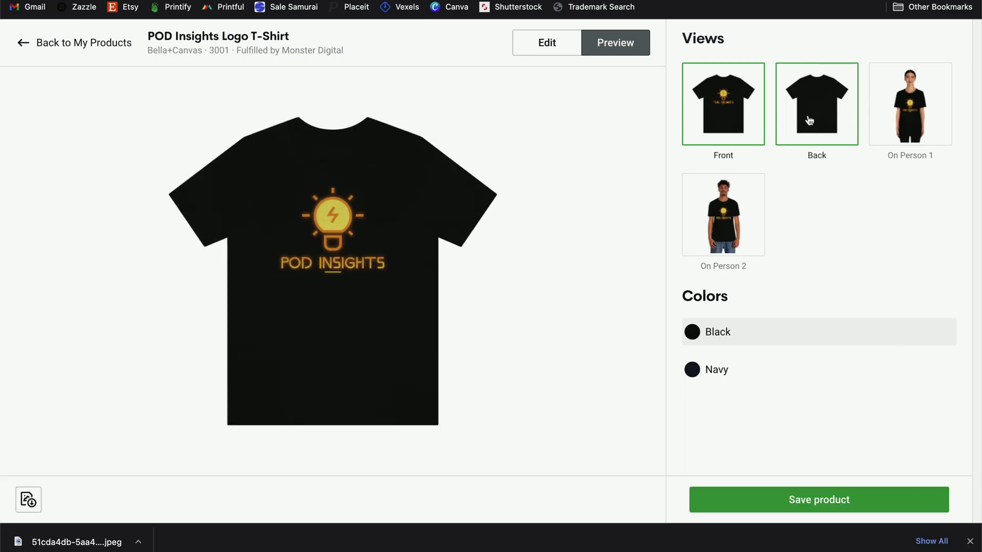
Step: Preview the Back, Front and On Person 2 mockups in Black, and the Front mockup in Navy
left_click(809, 120)
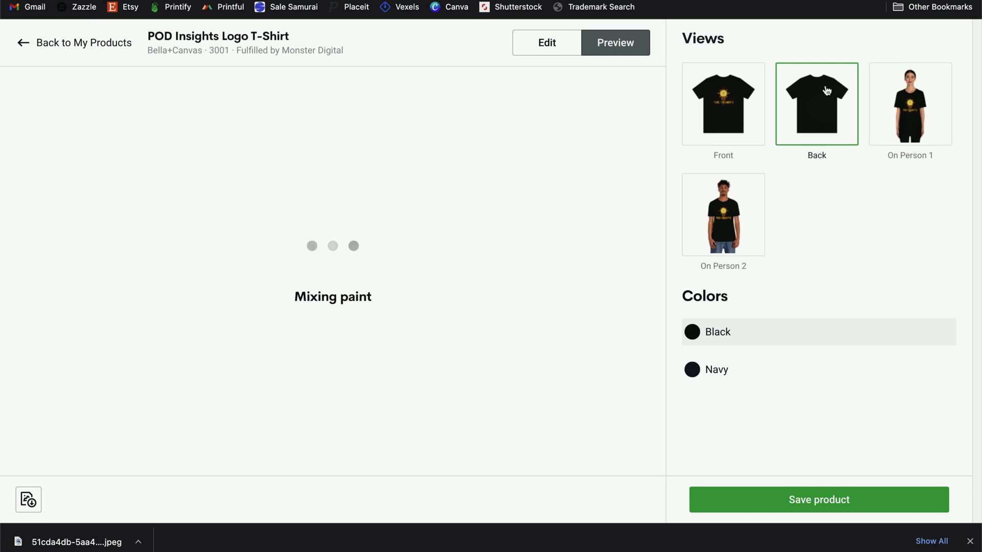
left_click(747, 100)
left_click(736, 214)
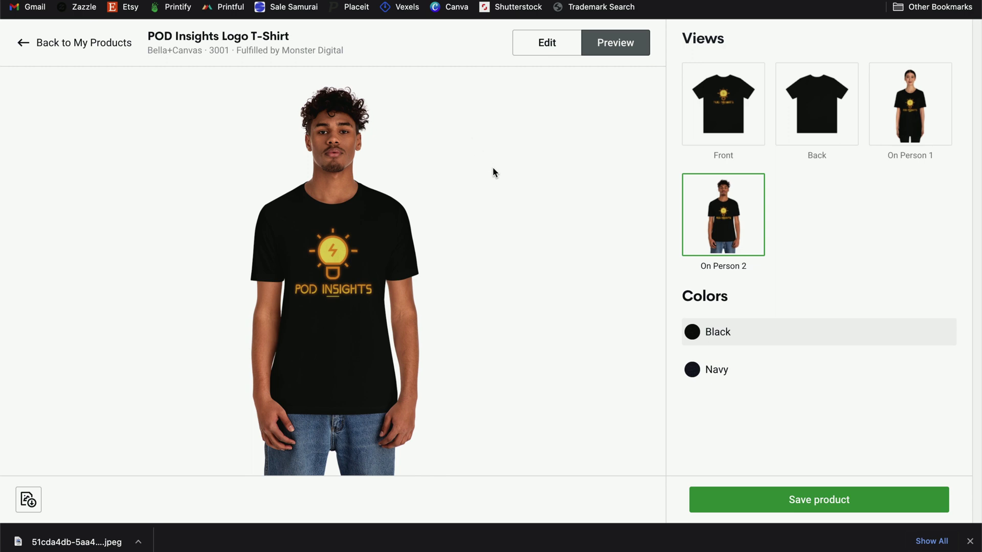
left_click(740, 125)
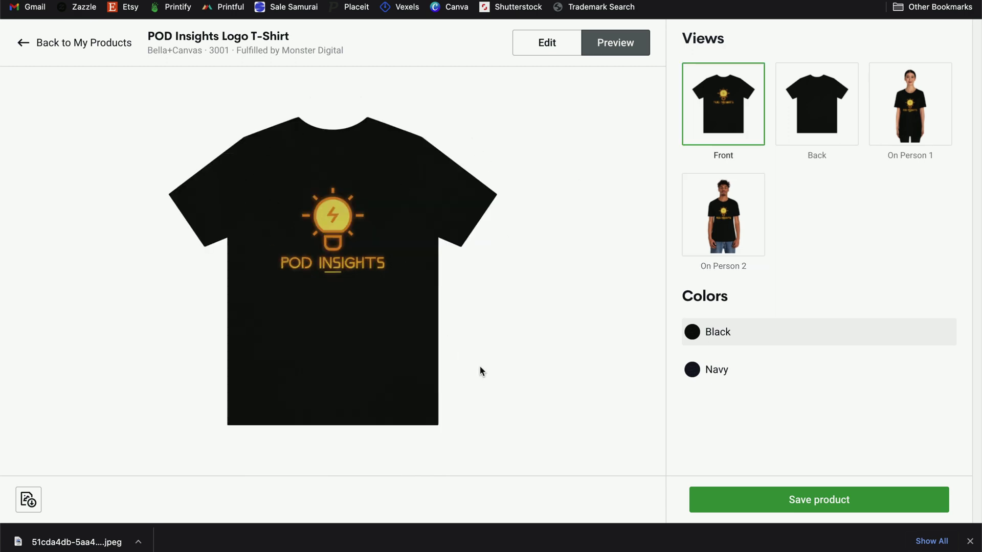
left_click(707, 380)
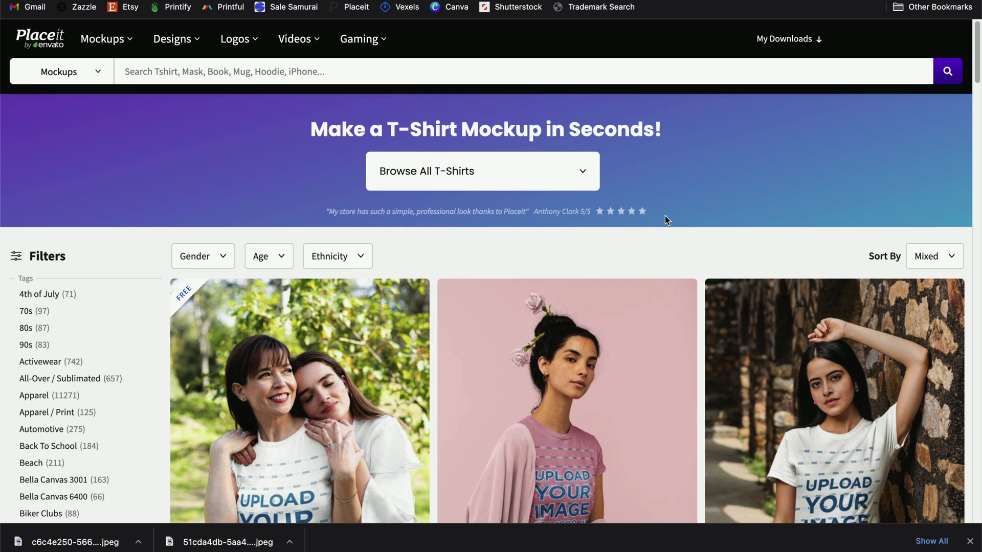
Step: Switch to Placeit and sort the T-shirt mockups by Free
mouse_move(136, 48)
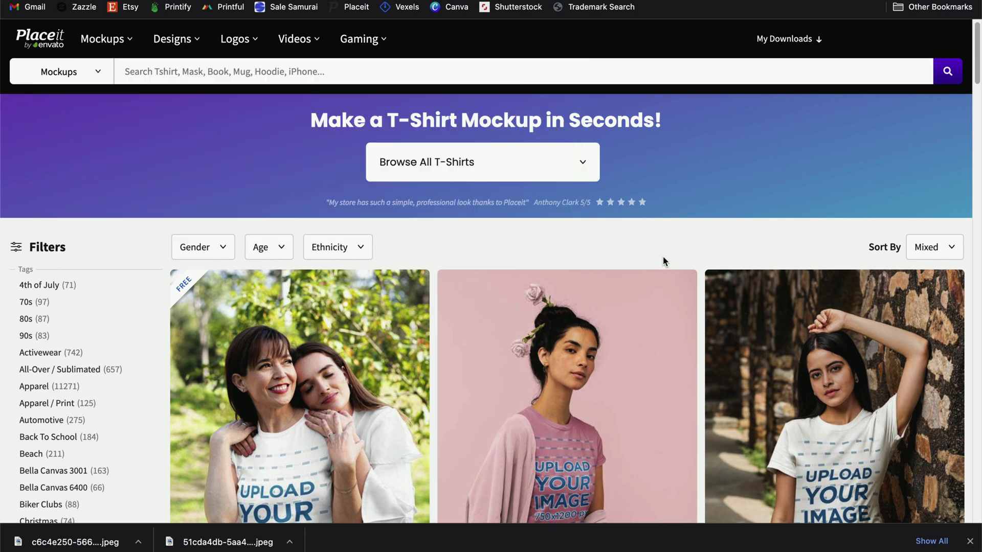
left_click(938, 247)
left_click(943, 343)
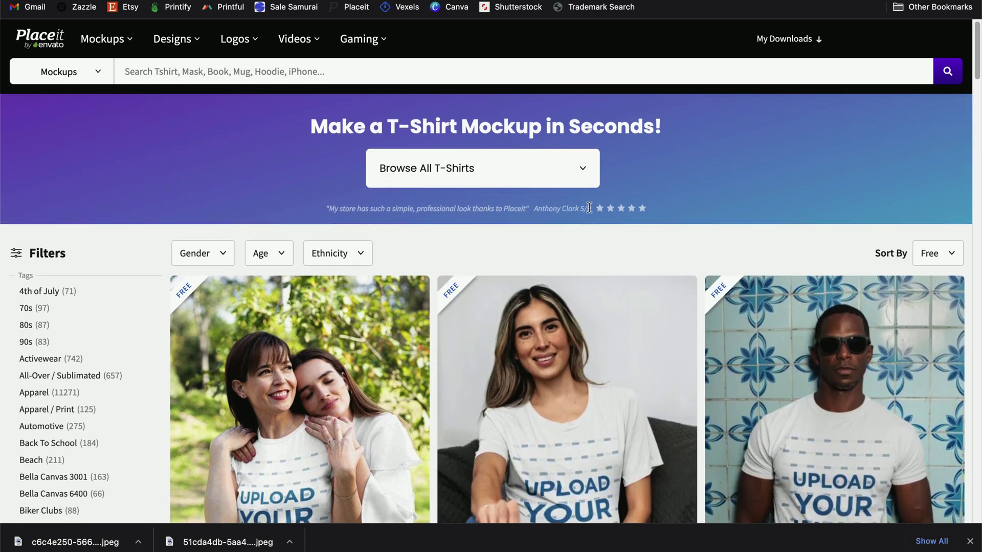
Step: Browse the free mockups and open the T-shirt mockup of a man with sunglasses against a blue tiling
scroll(778, 276, "down", 7)
scroll(779, 276, "down", 5)
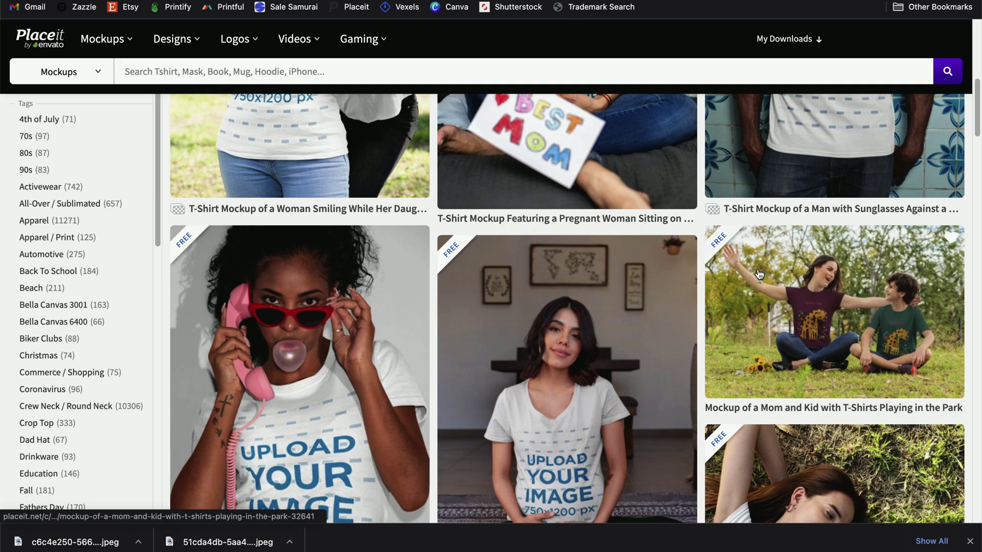
scroll(539, 315, "down", 8)
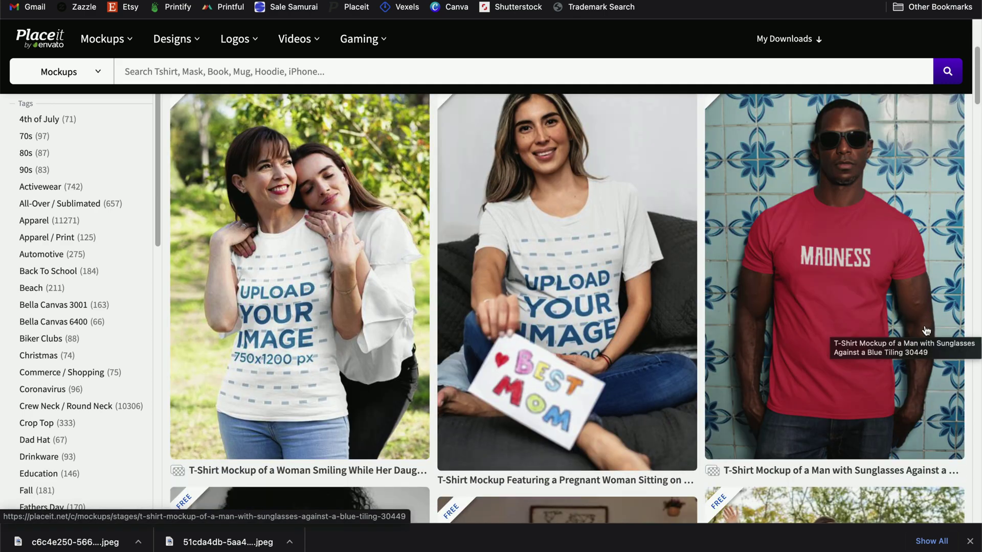
left_click(859, 326)
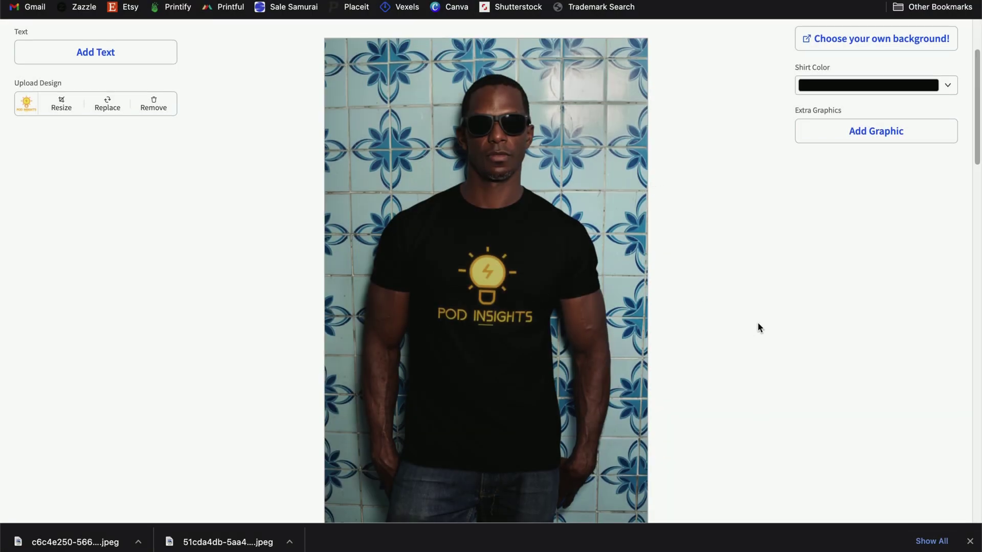
scroll(758, 327, "down", 1)
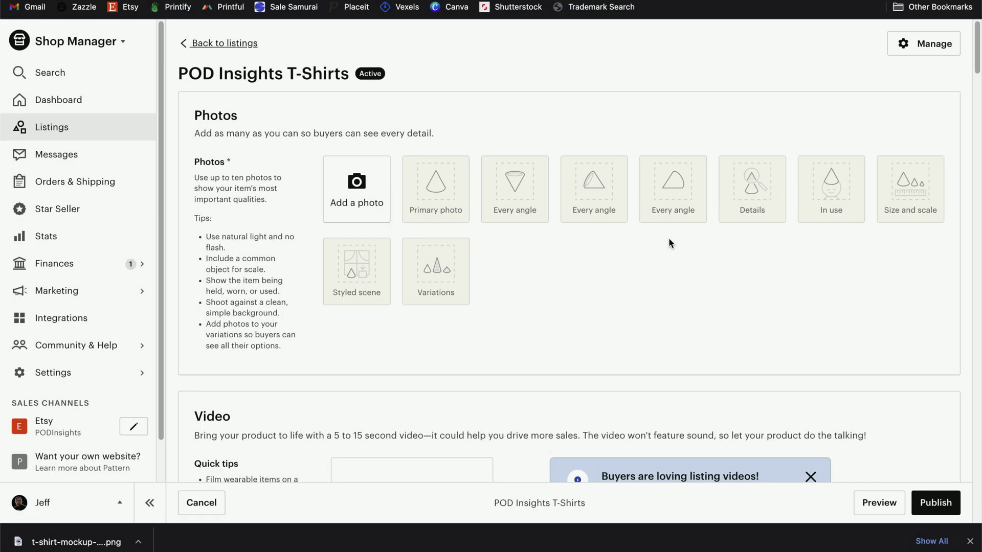
Step: Upload 51cda4db-5aa4-45e7-817c-7b6d943675e2.jpeg from Downloads as a photo of the POD Insights T-Shirts listing on Etsy
left_click(353, 202)
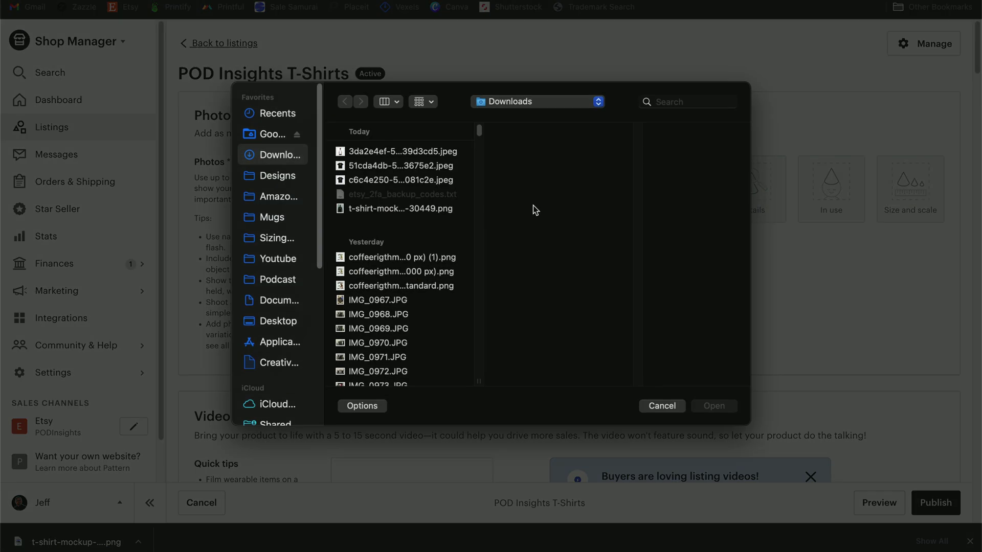
left_click(409, 166)
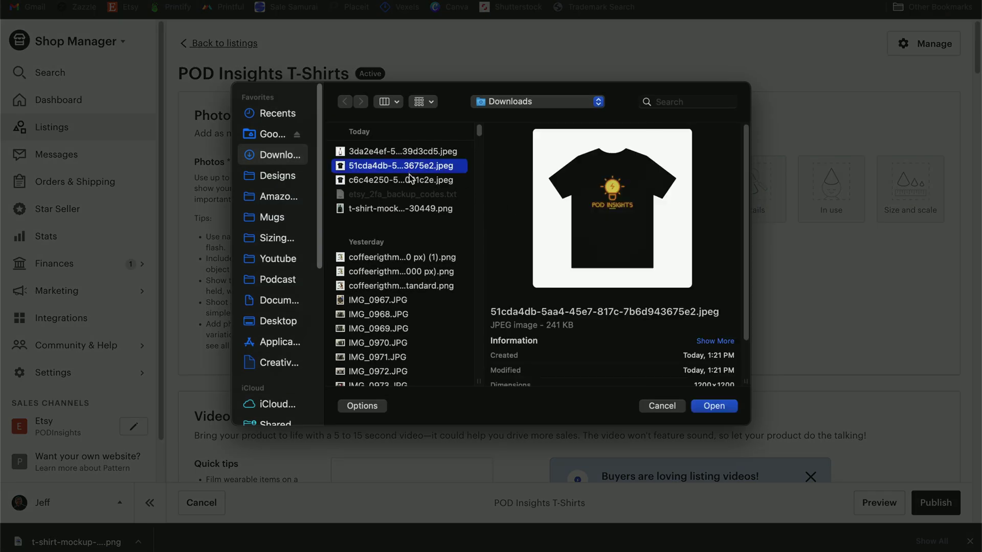
key("Return")
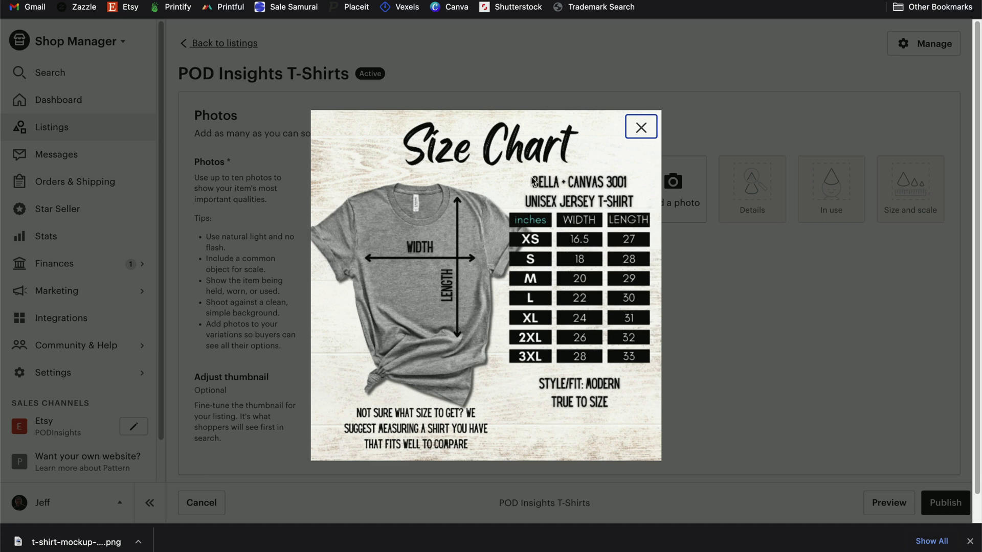
Step: Close the size chart preview, then adjust the listing thumbnail to zoom in on the shirt's POD Insights logo and save it
left_click(645, 130)
scroll(618, 268, "down", 3)
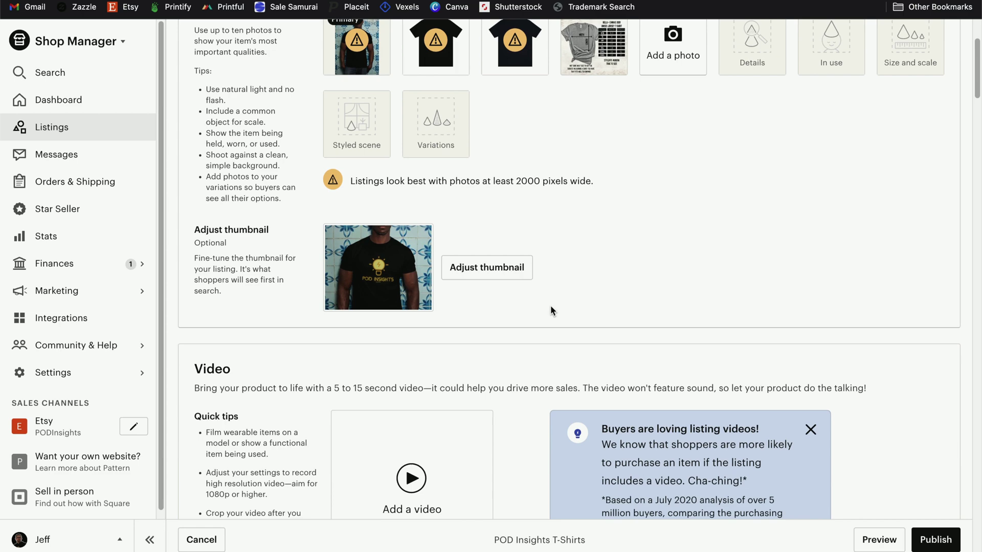
left_click(476, 268)
left_click_drag(433, 357, 521, 358)
left_click_drag(534, 270, 524, 251)
left_click_drag(529, 358, 520, 358)
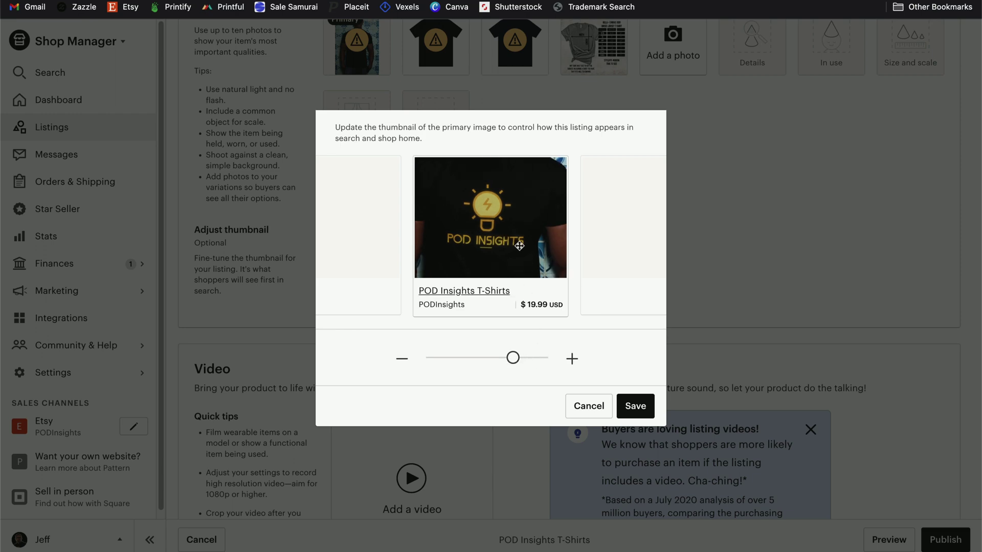
left_click(634, 406)
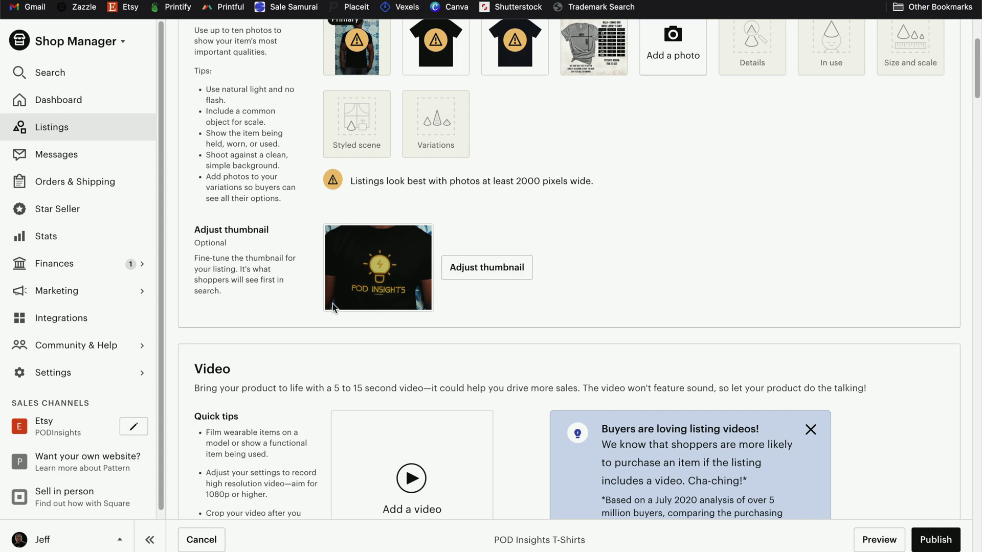
Step: Change the listing title to "POD Insights Logo T-Shirt"
scroll(583, 346, "up", 2)
scroll(631, 346, "down", 4)
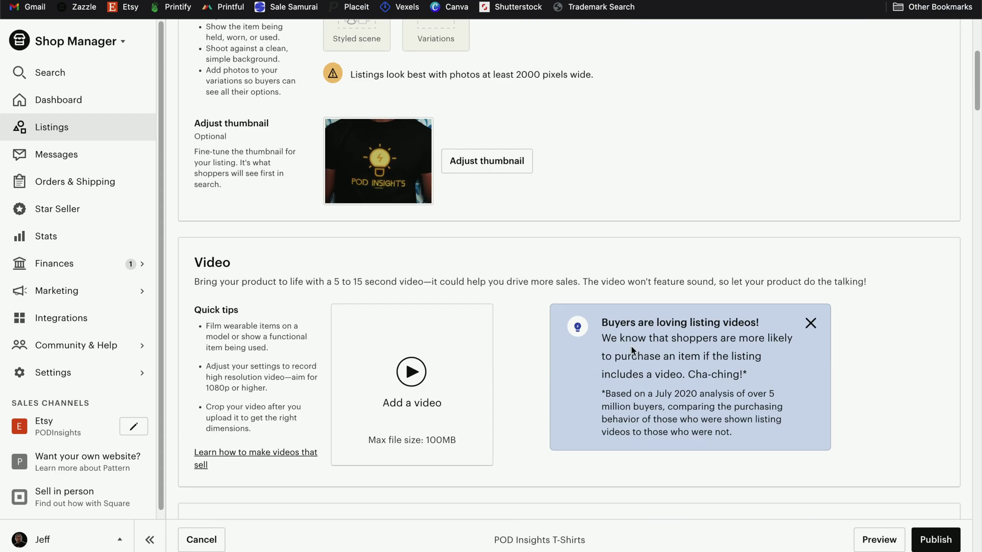
scroll(413, 219, "down", 10)
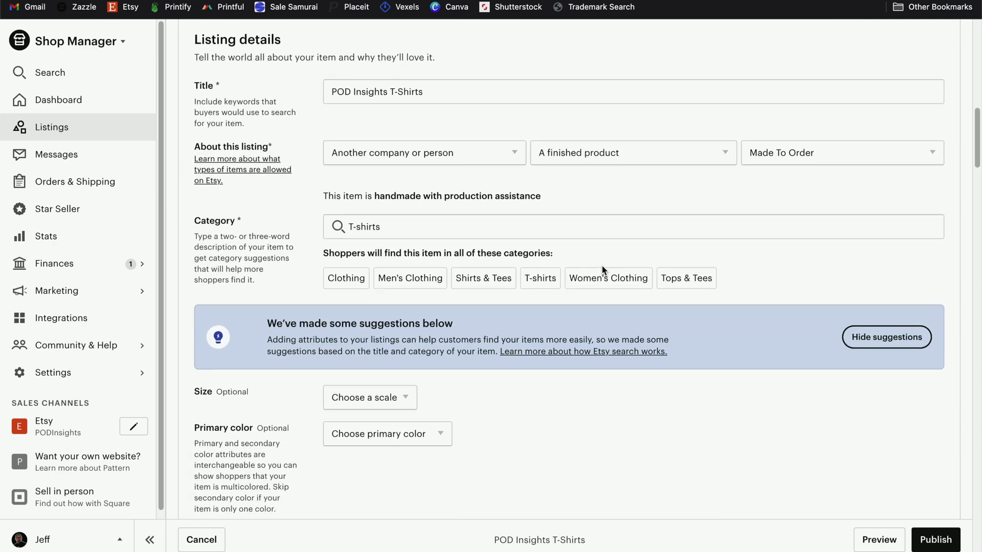
left_click(355, 94)
triple_click(453, 97)
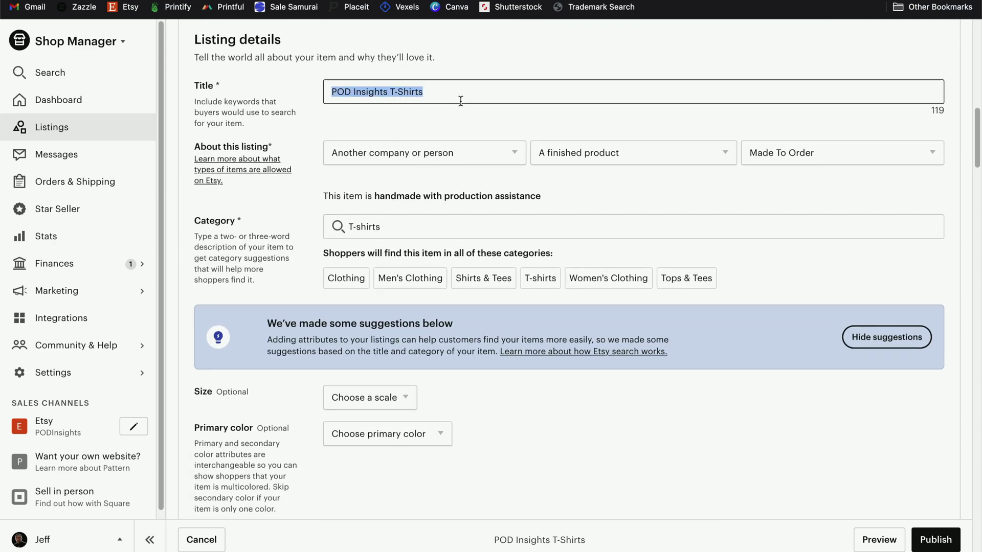
type("POD ")
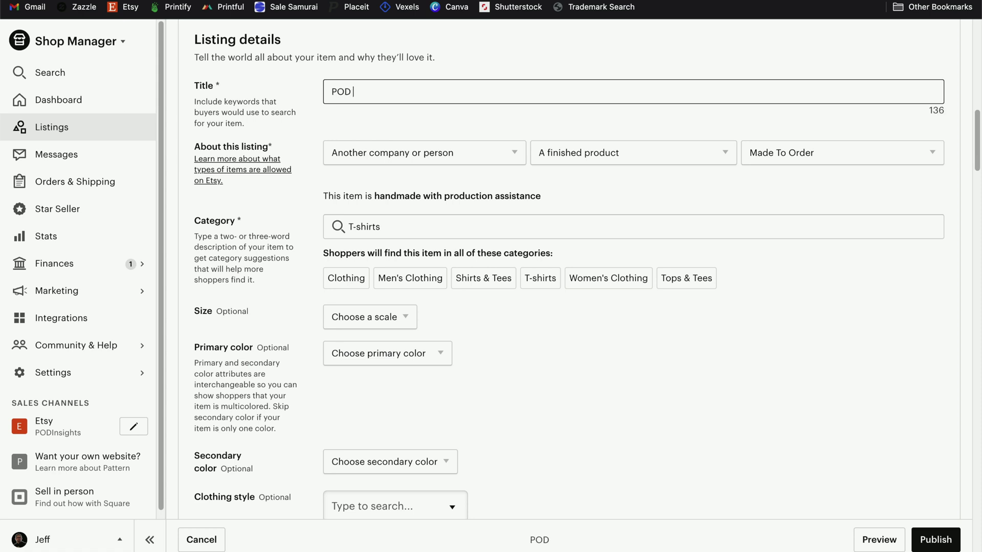
type("Insights Logo ")
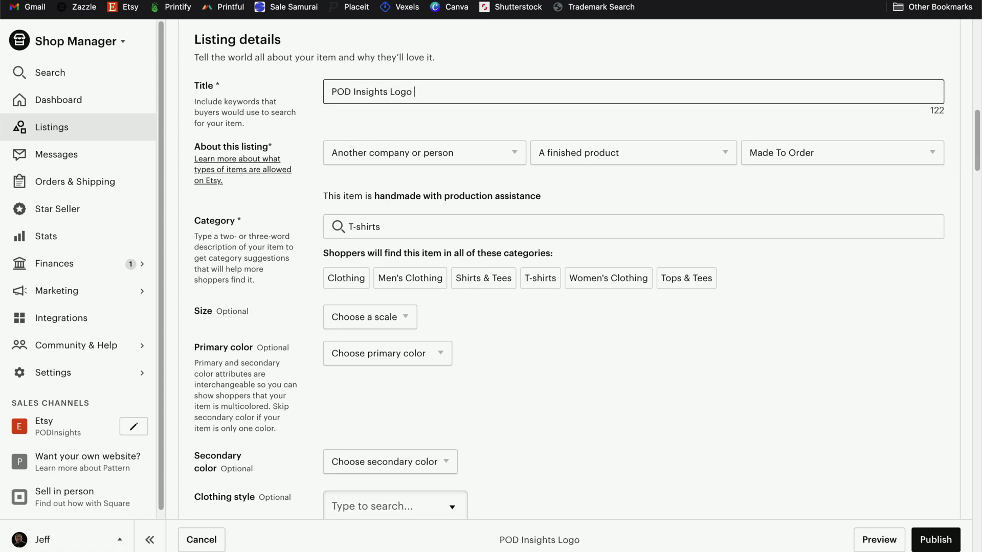
type("T-Shirt")
left_click(547, 66)
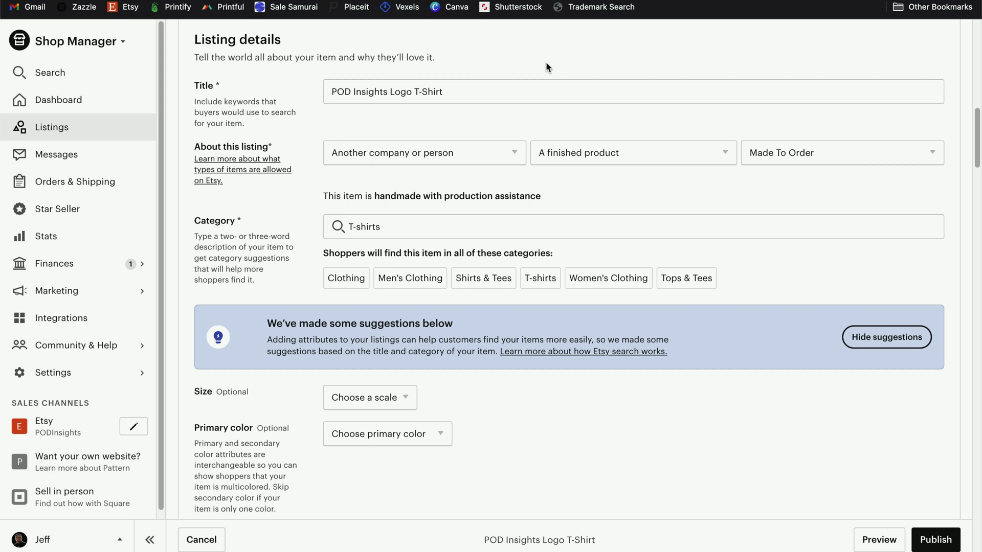
Step: Review the category and optional attributes, including the available Holiday and Clothing style choices, without selecting any
scroll(430, 139, "down", 1)
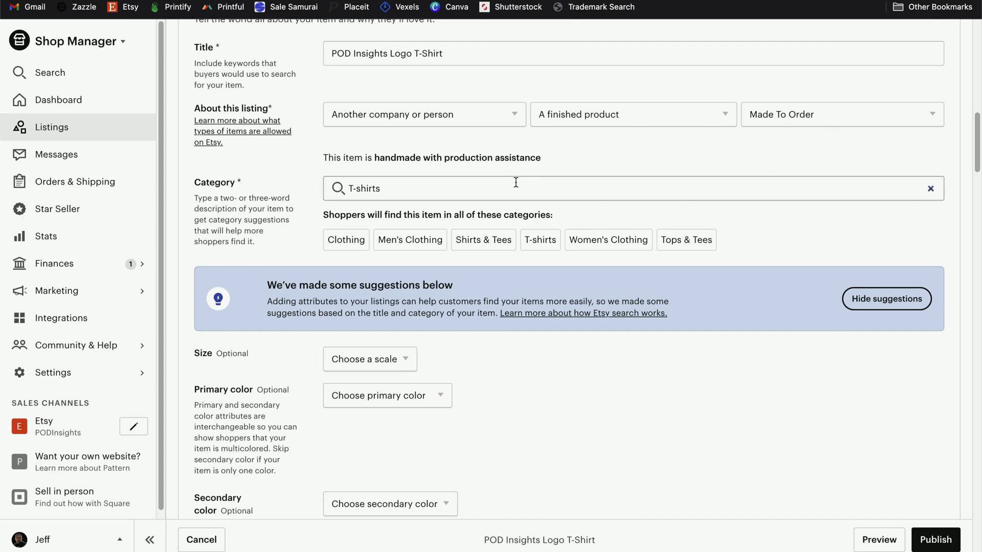
scroll(514, 182, "down", 3)
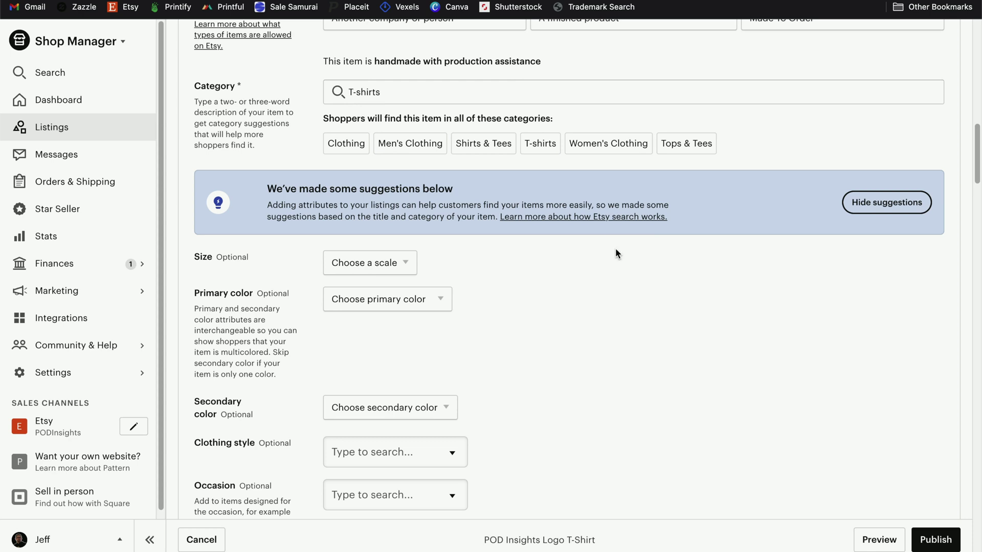
scroll(615, 247, "down", 4)
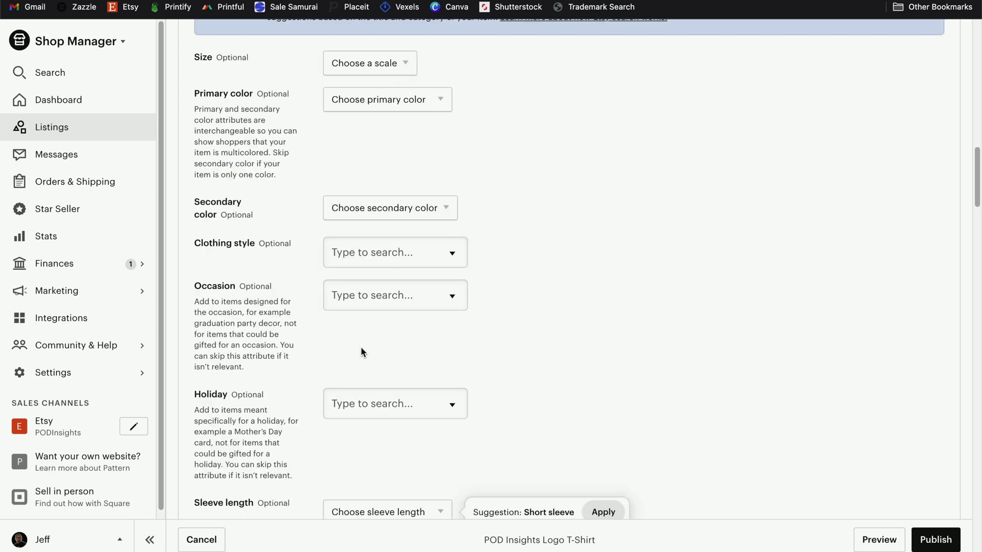
scroll(513, 191, "down", 2)
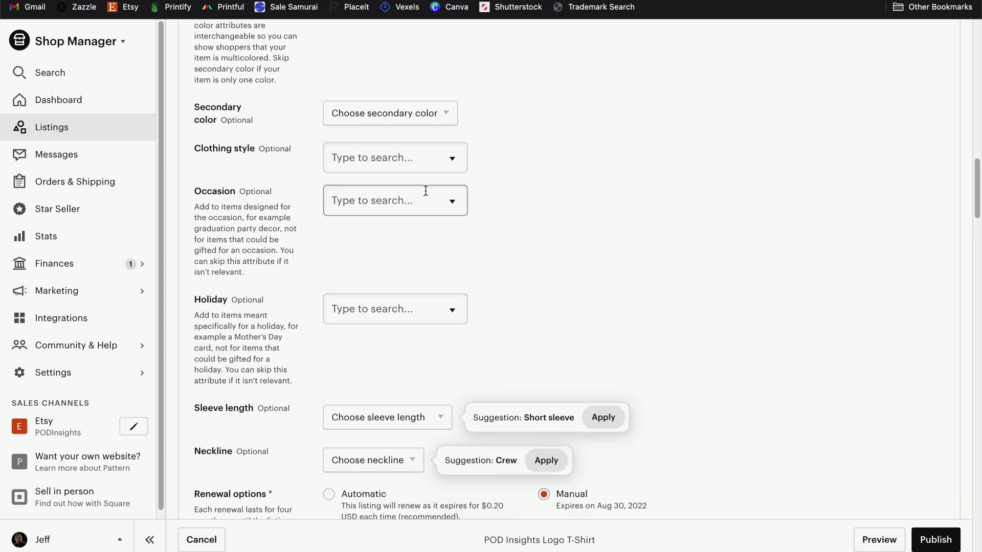
scroll(533, 198, "down", 3)
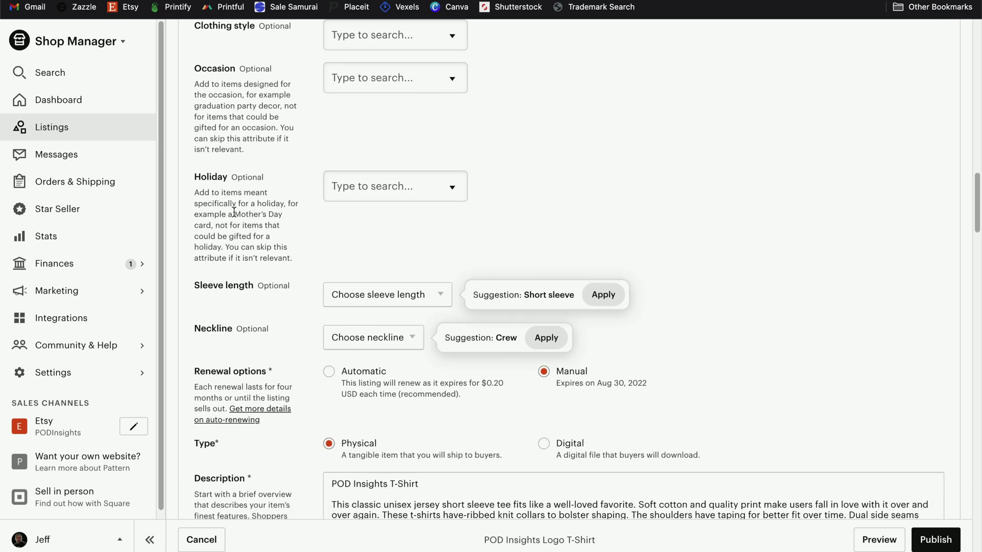
left_click(381, 197)
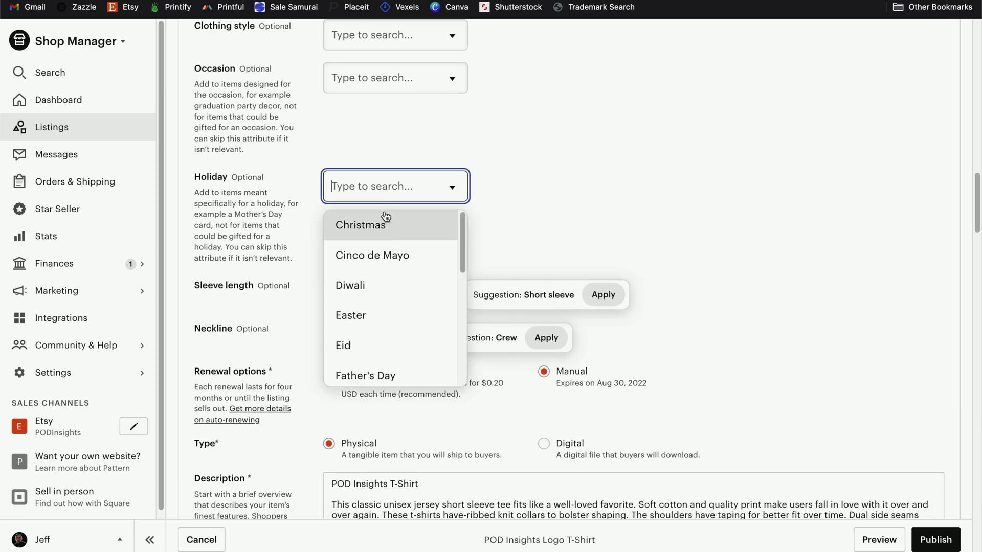
left_click(556, 205)
left_click(450, 36)
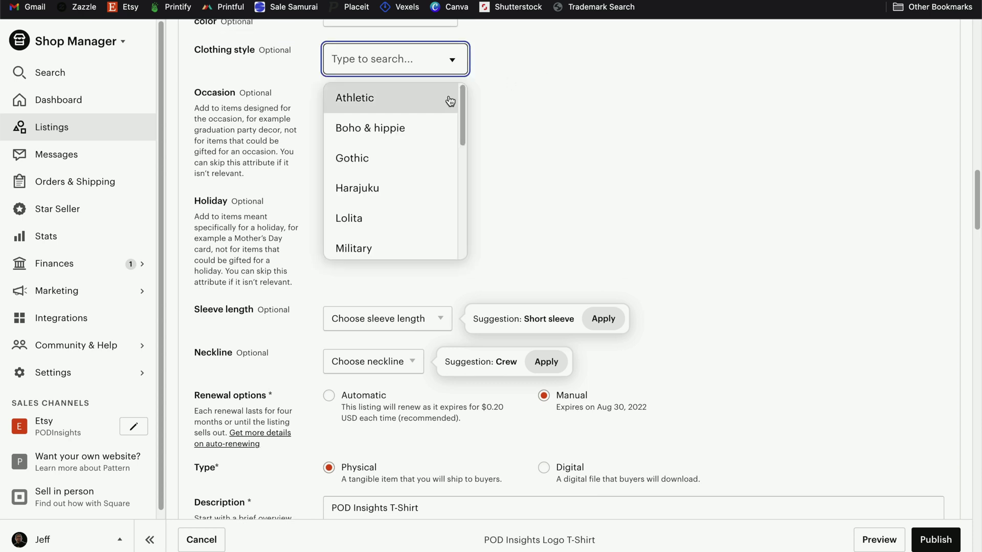
scroll(443, 205, "down", 3)
scroll(443, 206, "down", 3)
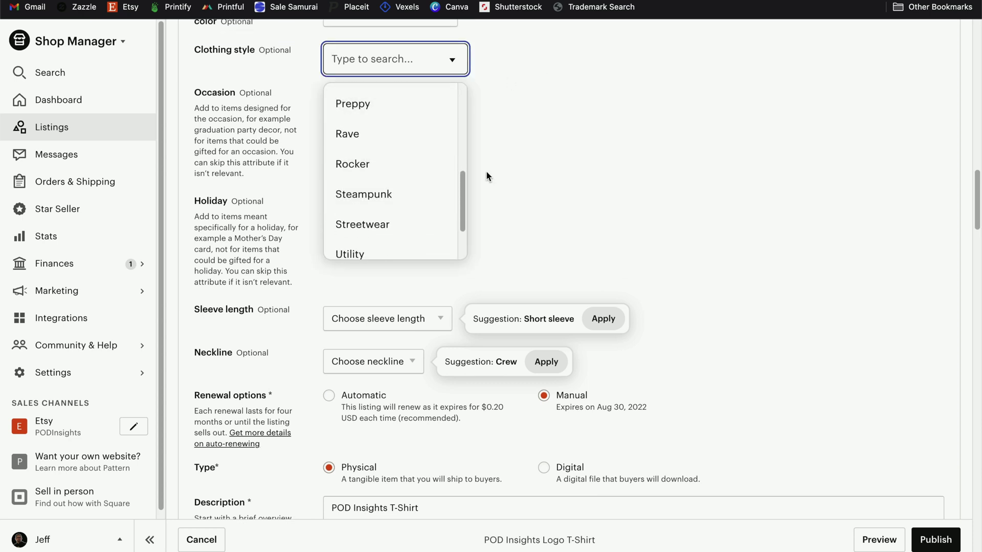
left_click(557, 161)
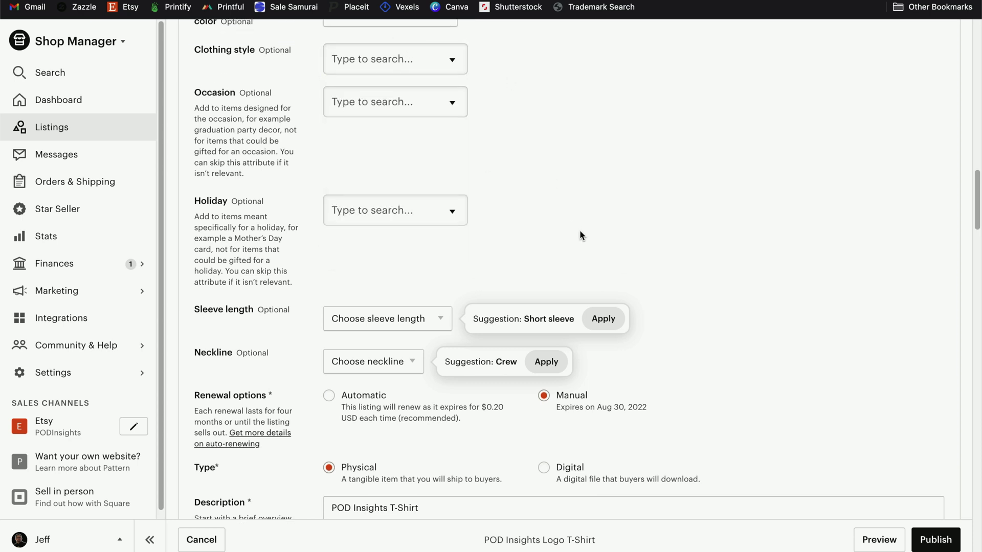
Step: Set the sleeve length to Short sleeve and the neckline to Crew
scroll(579, 229, "down", 3)
scroll(579, 229, "down", 2)
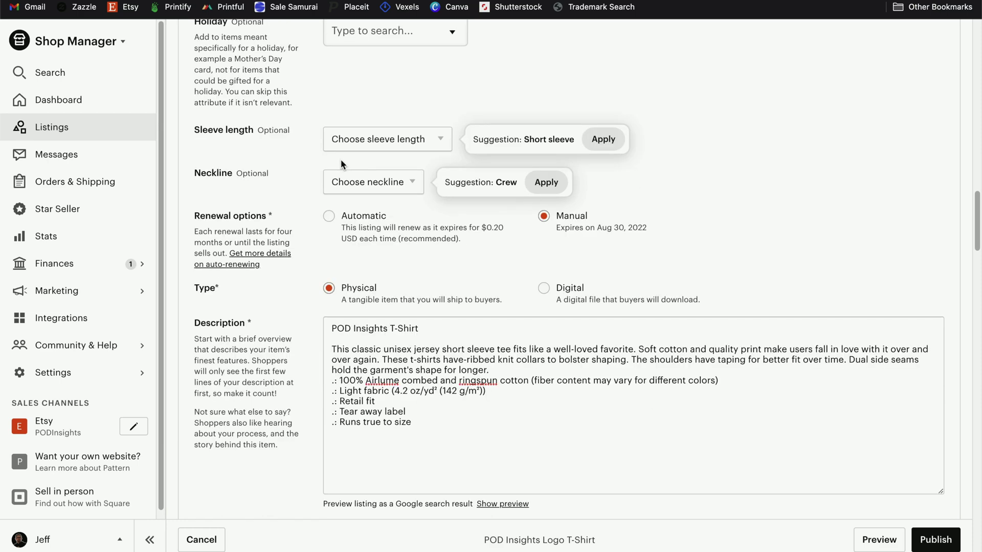
left_click(379, 139)
left_click(397, 183)
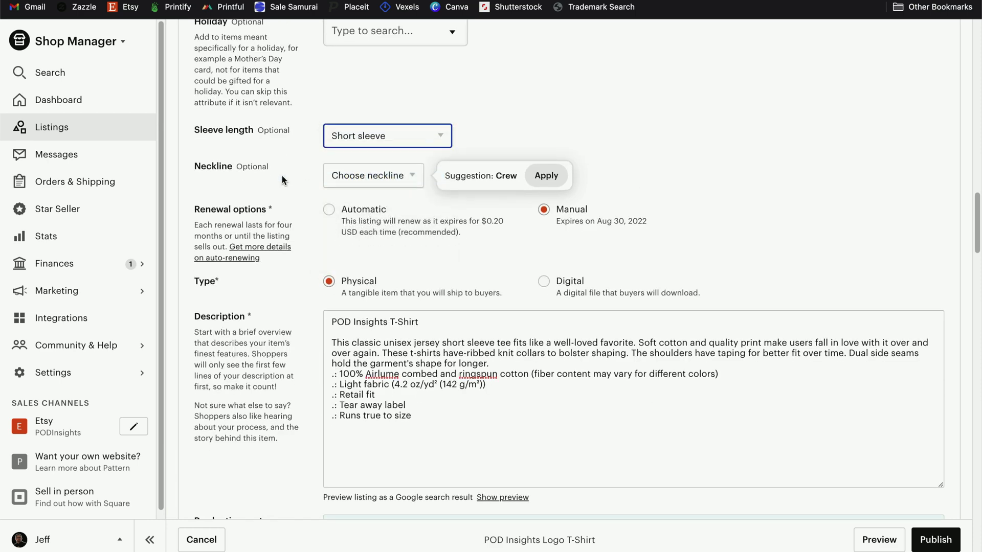
left_click(368, 177)
left_click(383, 222)
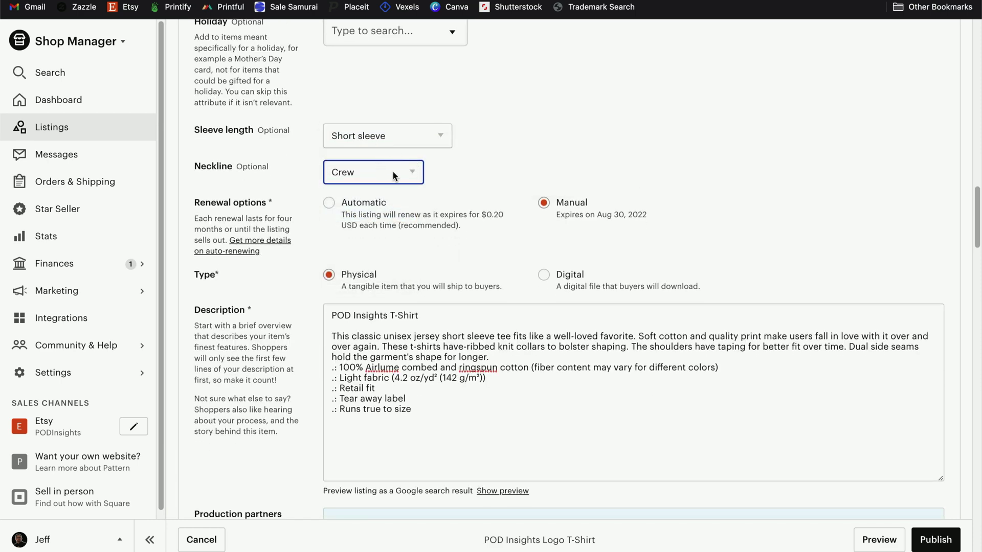
Step: Replace "T-Shirt" with "Logo" in the first line of the listing description
scroll(598, 210, "down", 2)
scroll(571, 156, "down", 1)
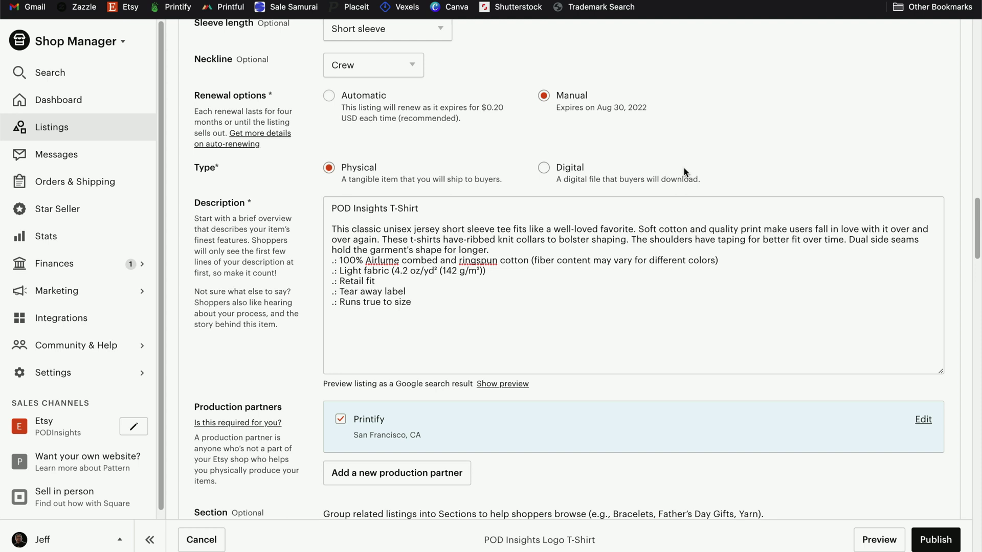
scroll(685, 172, "down", 2)
left_click(386, 133)
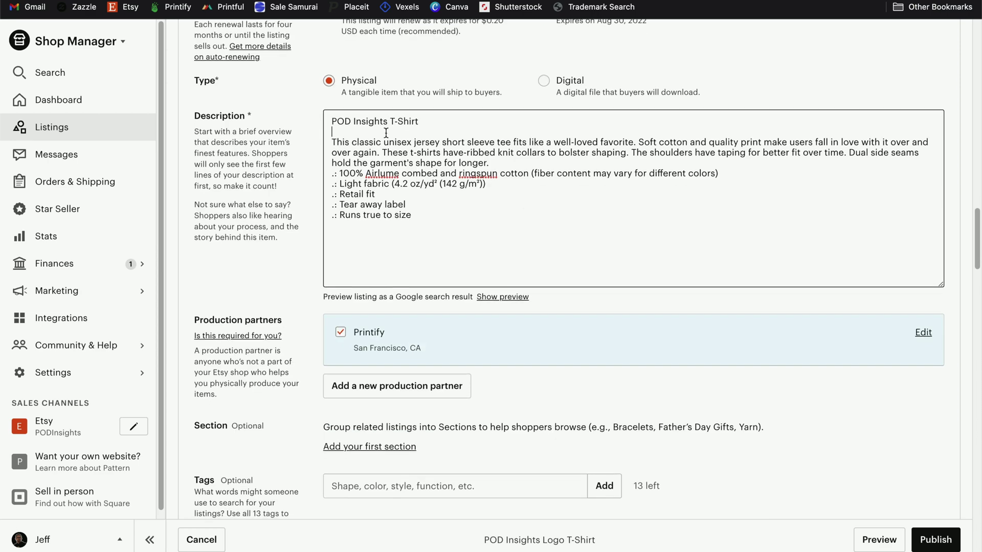
left_click_drag(420, 123, 390, 125)
type("Logo")
scroll(568, 132, "down", 1)
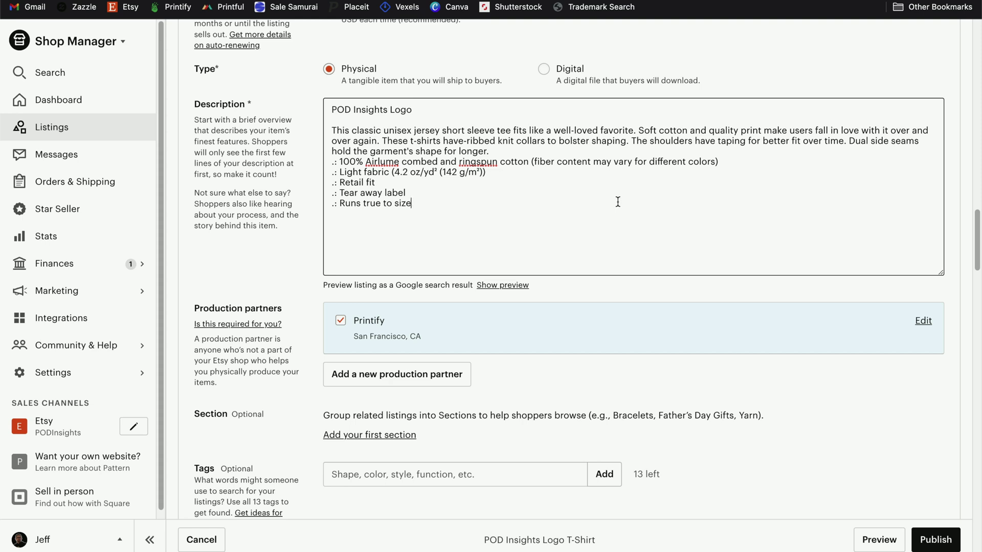
Step: Deselect and reselect Printify as the listing's production partner
scroll(506, 213, "down", 4)
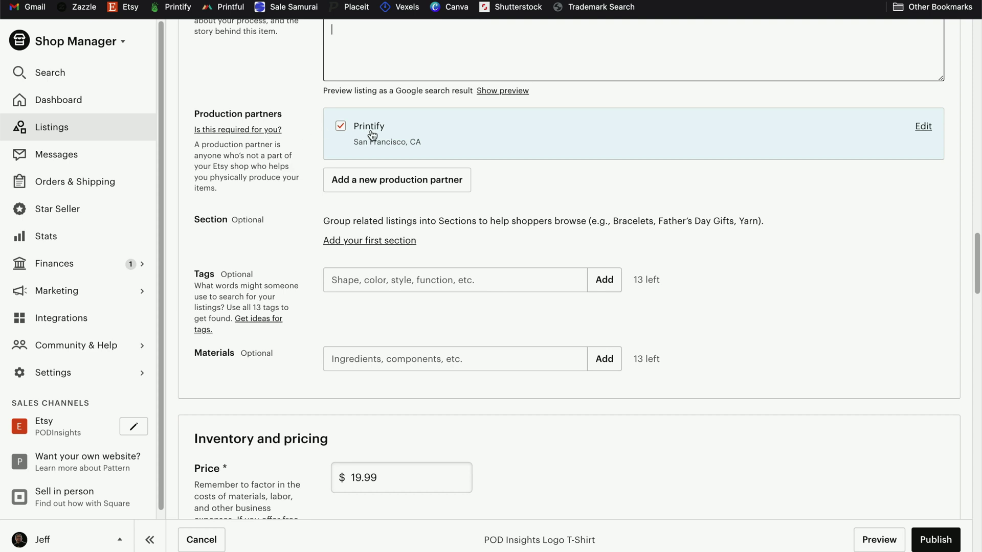
left_click(340, 125)
left_click(340, 125)
Step: Add the tag "pod insights merch" to the listing
scroll(388, 222, "down", 4)
left_click(370, 91)
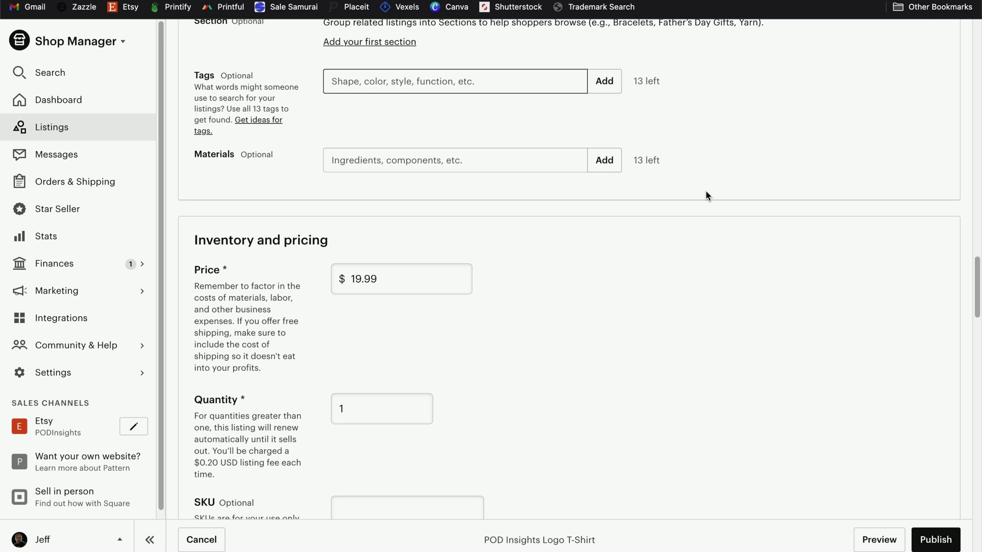
type("pod insights merch")
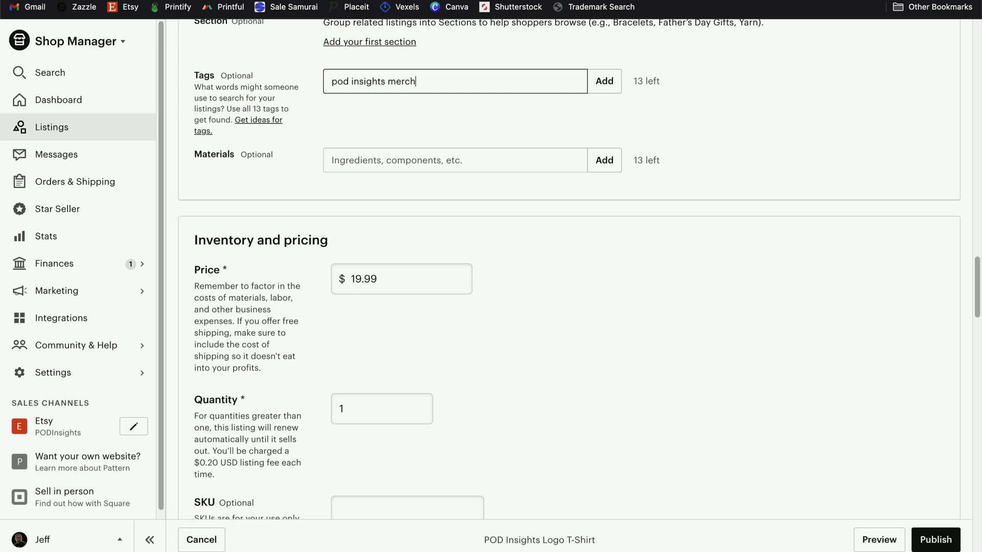
key("Return")
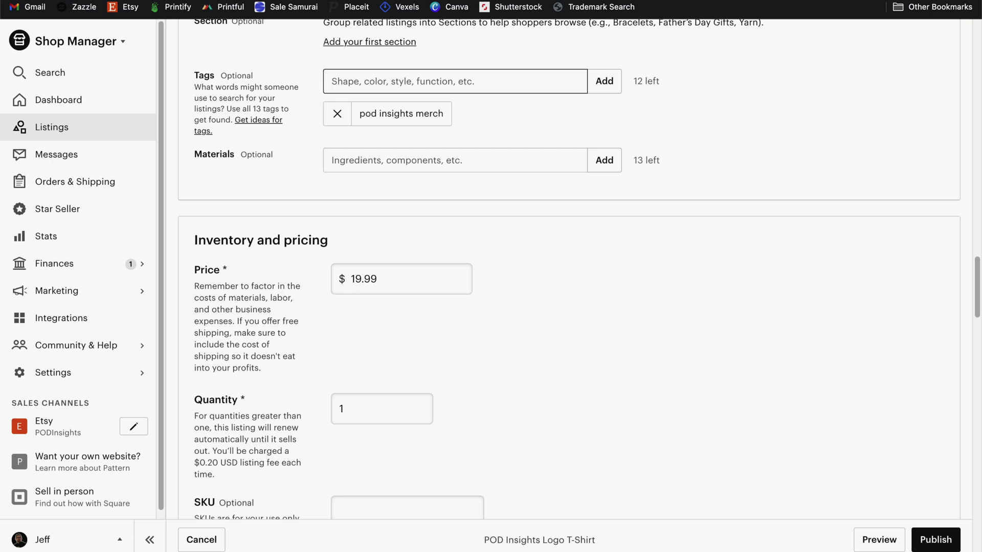
Step: Set the listing quantity to 999
scroll(367, 120, "down", 5)
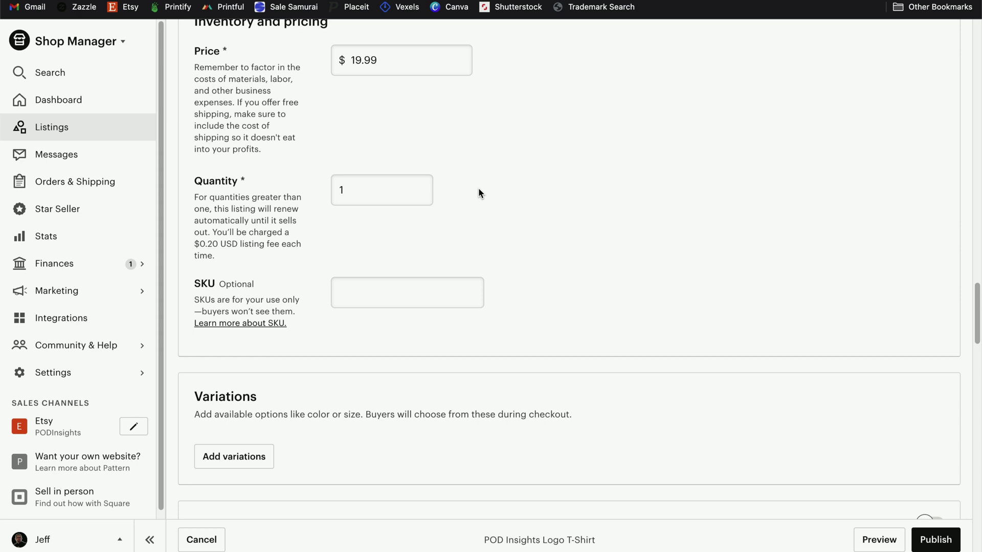
left_click(351, 191)
double_click(375, 193)
type("999")
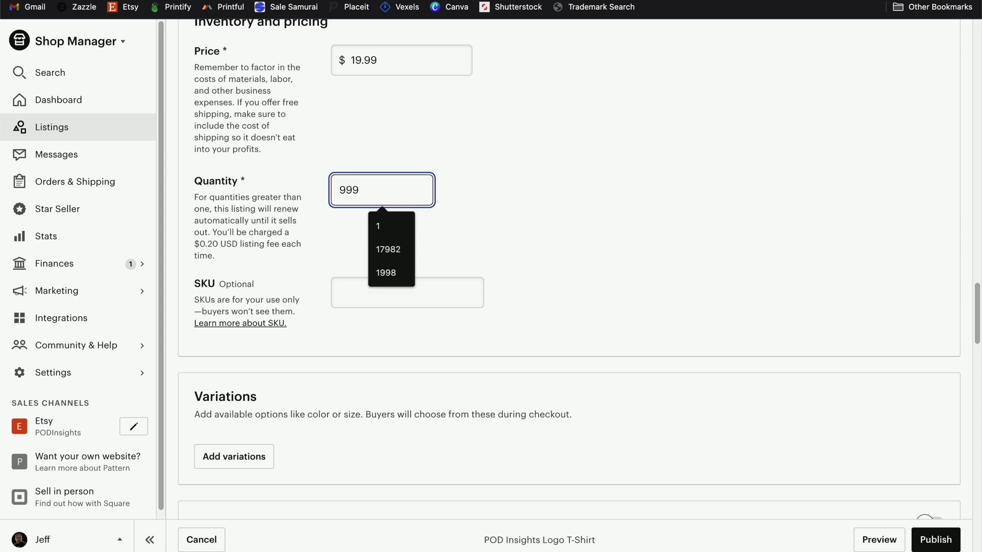
left_click(555, 191)
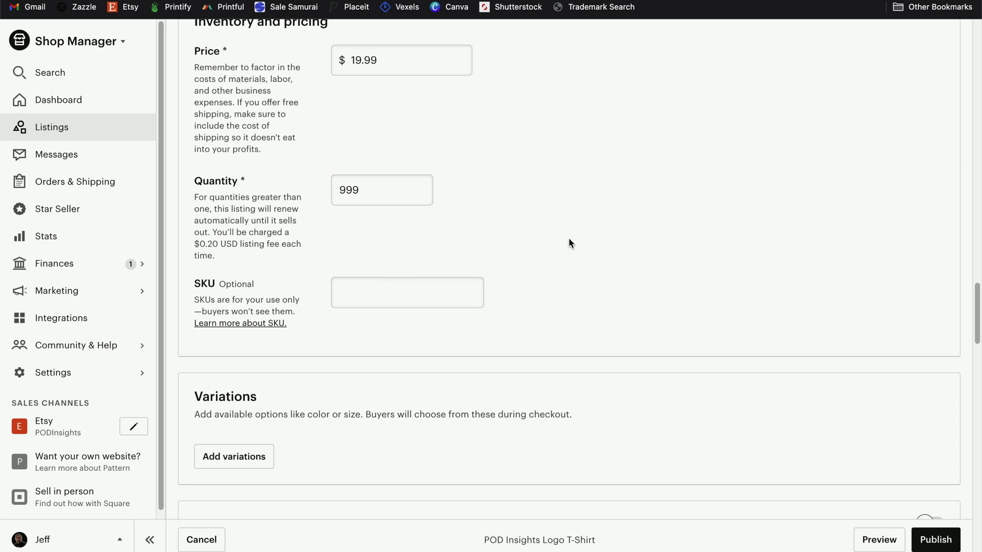
Step: Add a custom variation named "Size" to the listing
scroll(571, 242, "down", 3)
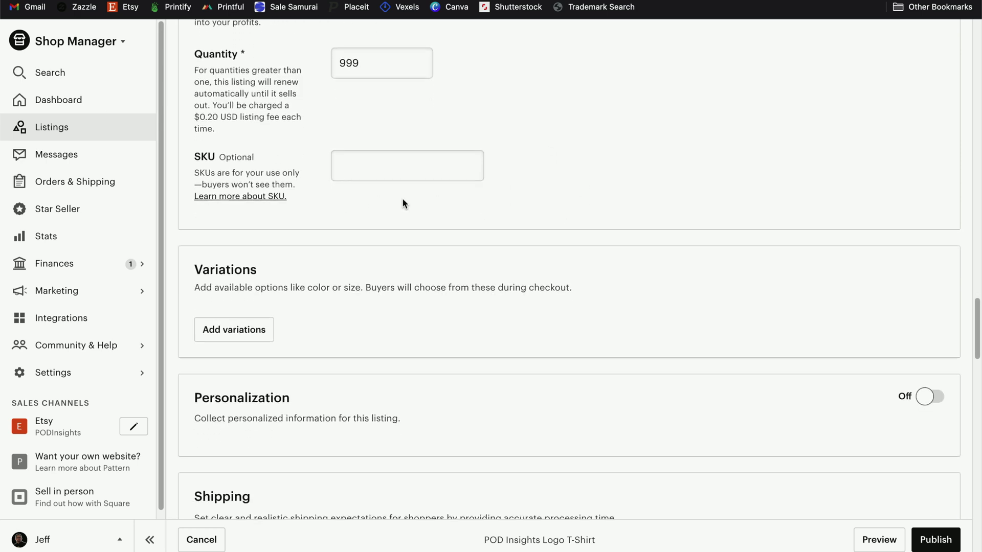
scroll(404, 204, "down", 1)
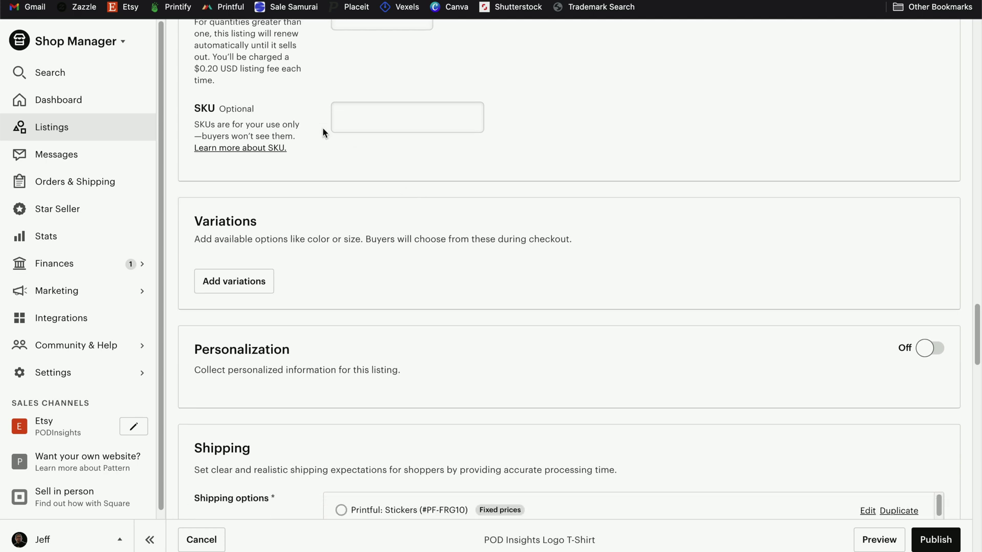
scroll(412, 235, "down", 1)
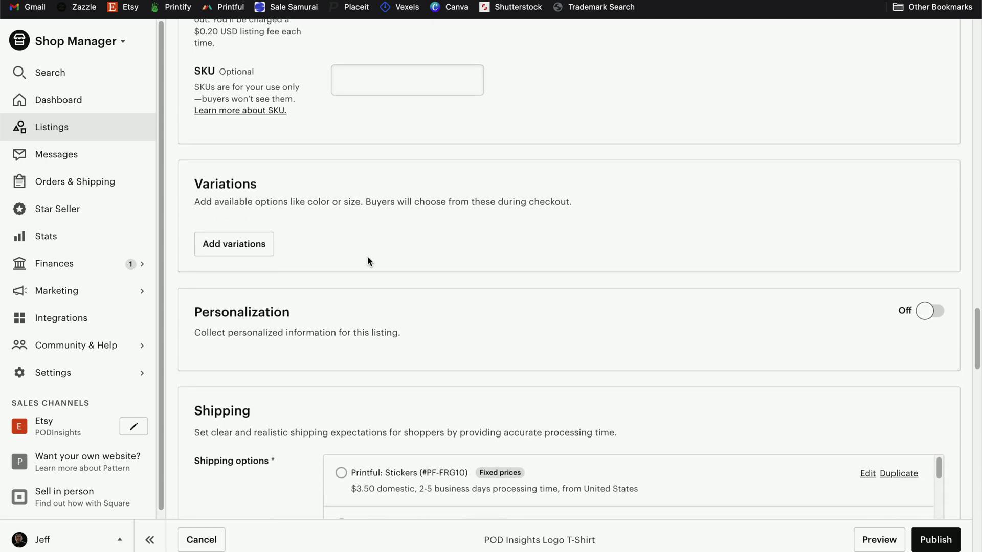
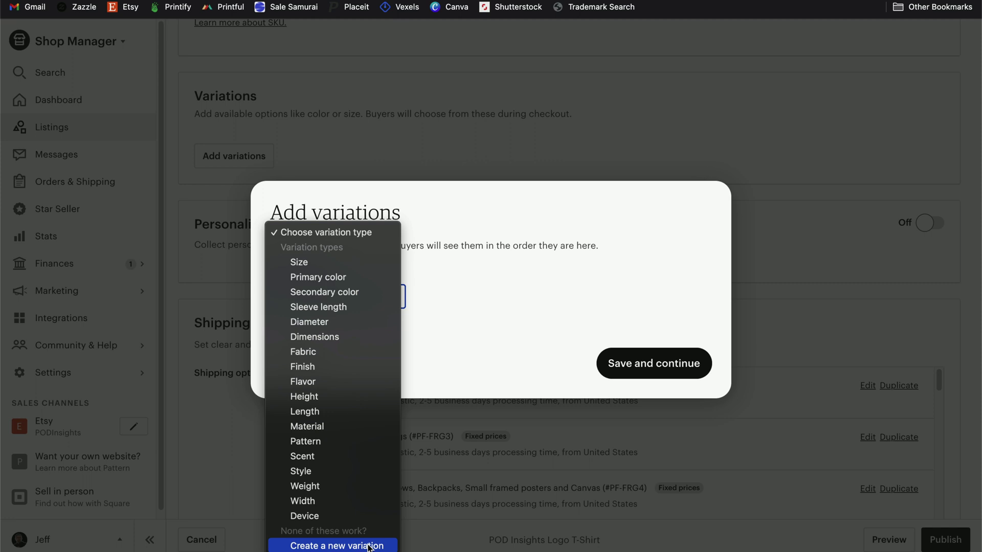
left_click(369, 545)
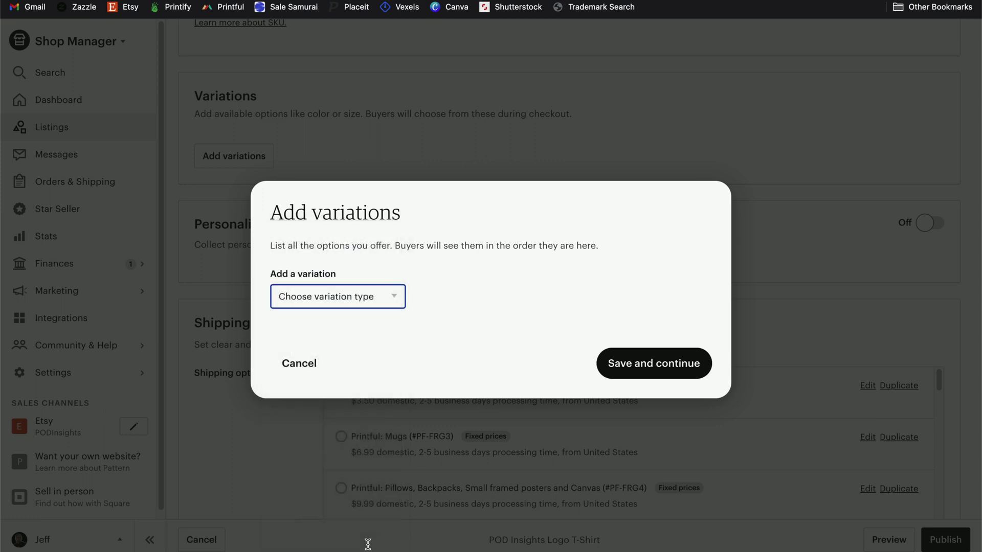
left_click(373, 297)
type("C")
key("BackSpace")
type("Size")
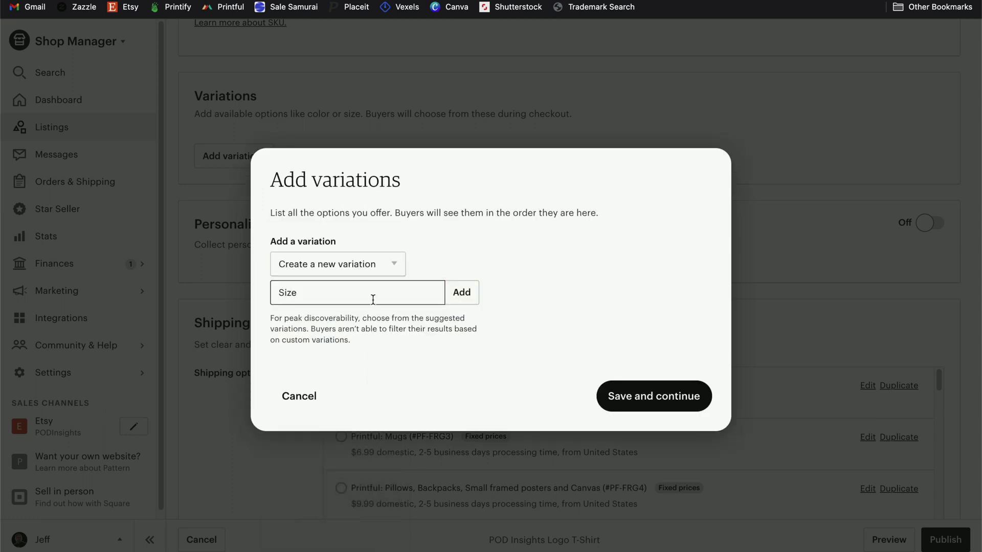
left_click(462, 301)
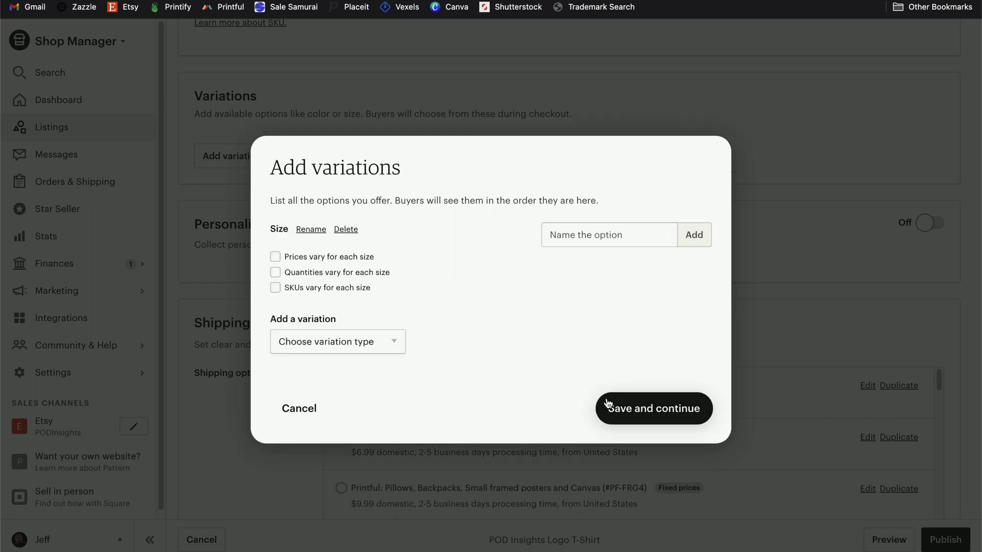
Step: Create a second custom variation named "Color"
left_click(313, 338)
scroll(357, 464, "down", 3)
left_click(333, 543)
left_click(362, 341)
type("Color")
key("Return")
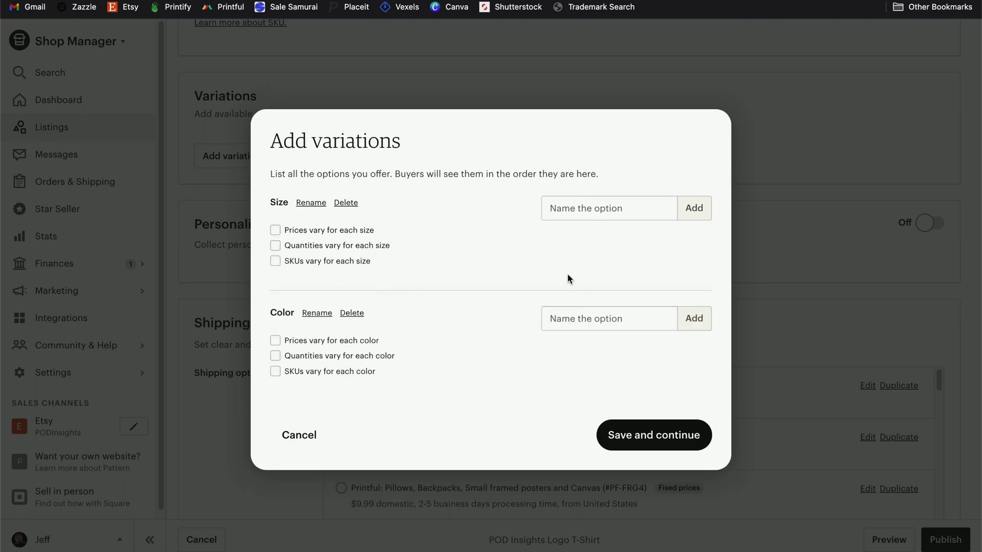
Step: Set prices and SKUs to vary for each size, and SKUs to vary for each color
left_click(276, 232)
left_click(276, 262)
left_click(276, 372)
Step: Add the size options Small, Medium, Large, X-Large, XX-Large and XXX-Large
left_click(608, 208)
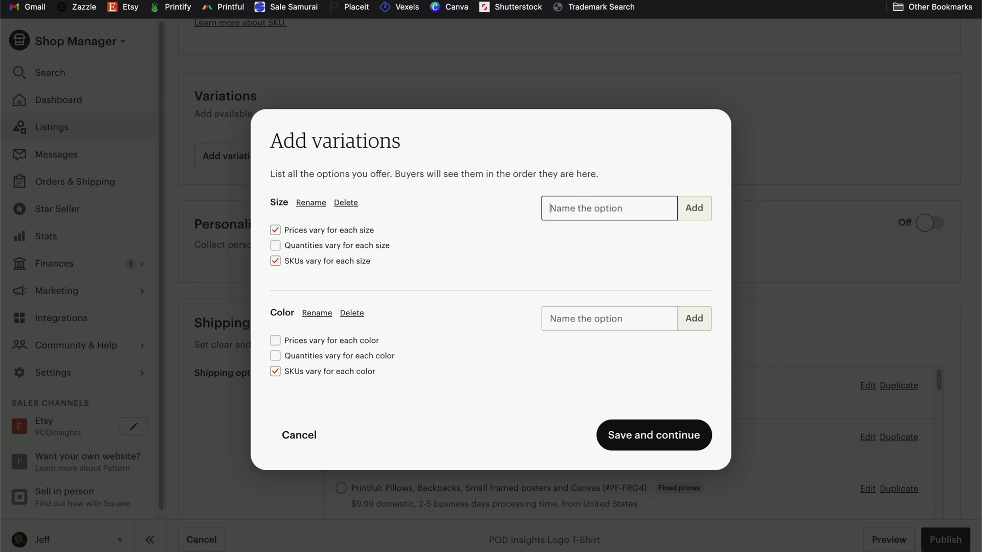
type("Small")
key("Return")
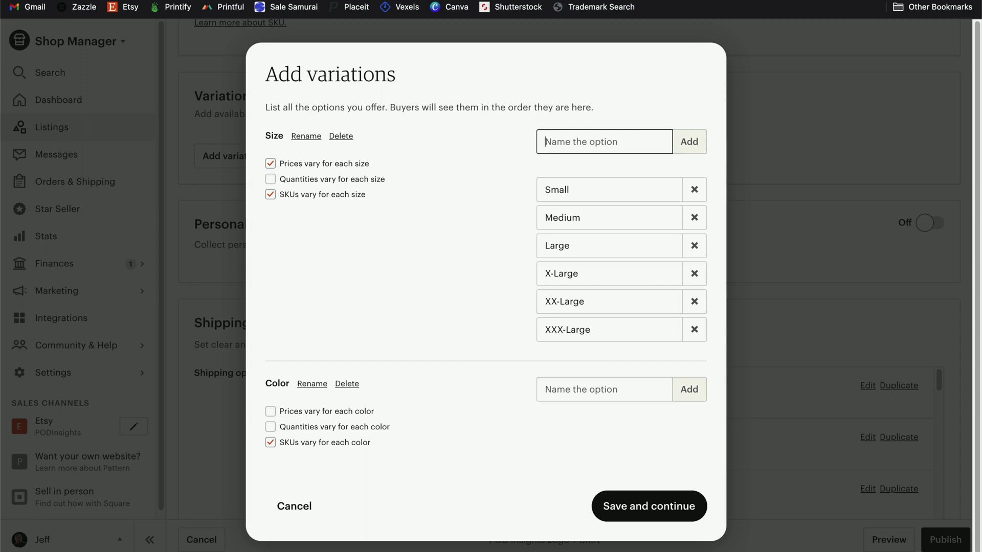
Step: Add the color options Black and Navy, and save the variations
left_click(552, 390)
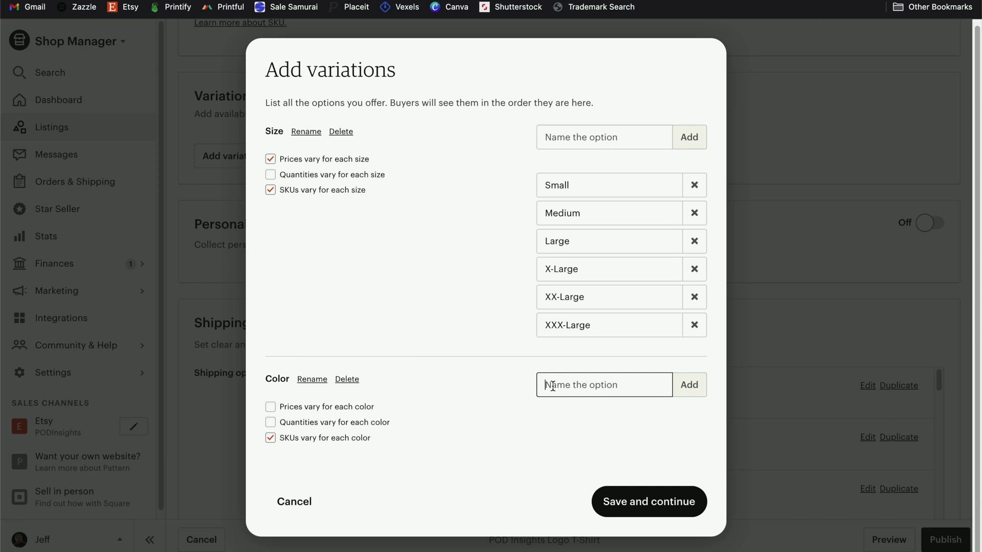
type("Black")
key("Return")
type("Navy")
key("Return")
scroll(427, 355, "down", 1)
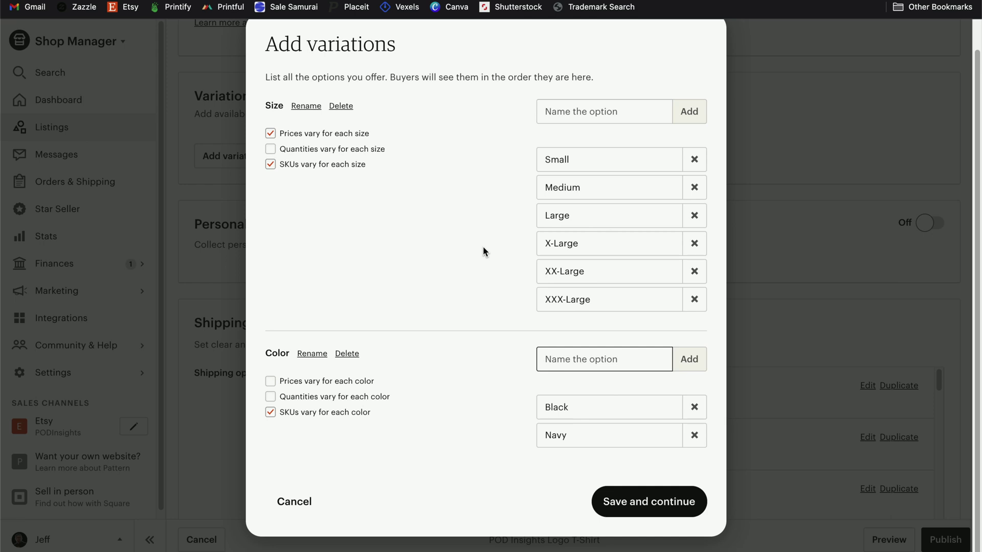
left_click(653, 498)
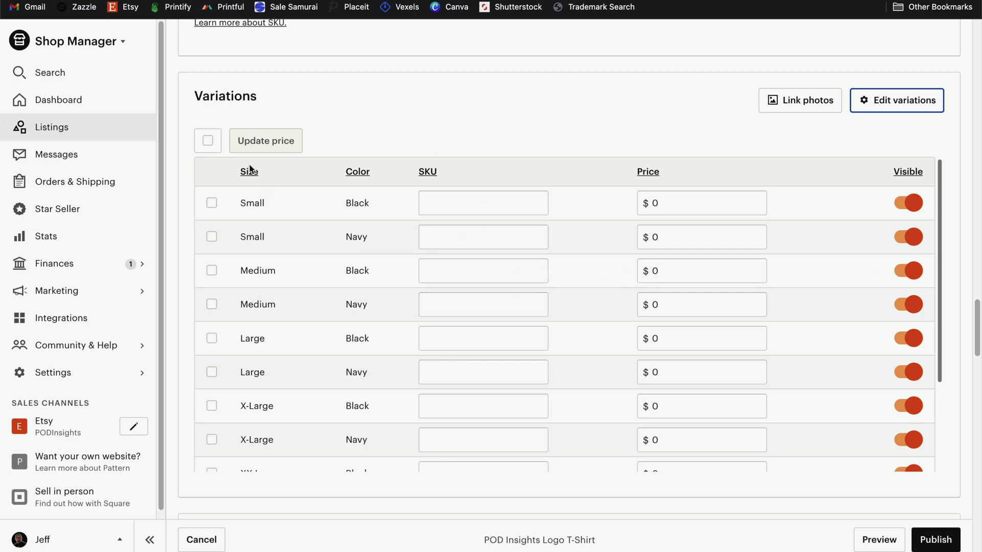
Step: Set the price of all Small, Medium, Large and X-Large variations to $19.99 in bulk
left_click(208, 141)
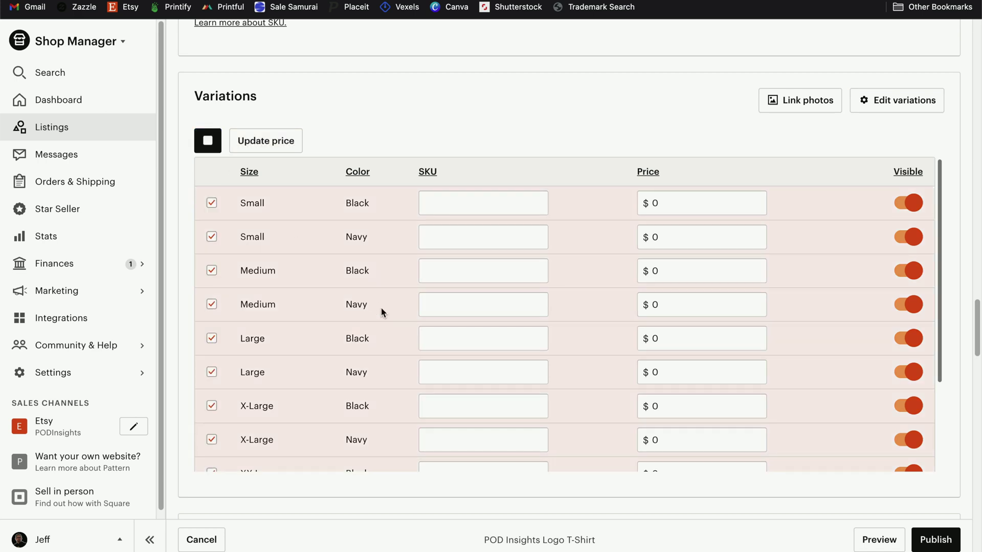
scroll(258, 360, "down", 3)
scroll(258, 360, "down", 1)
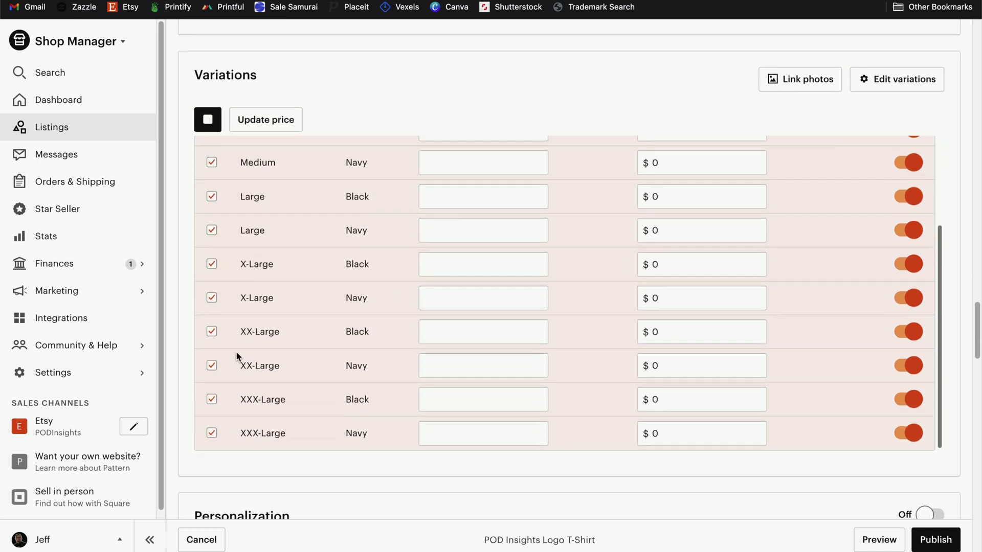
left_click(211, 332)
left_click(211, 366)
left_click(212, 399)
left_click(211, 433)
scroll(440, 447, "up", 2)
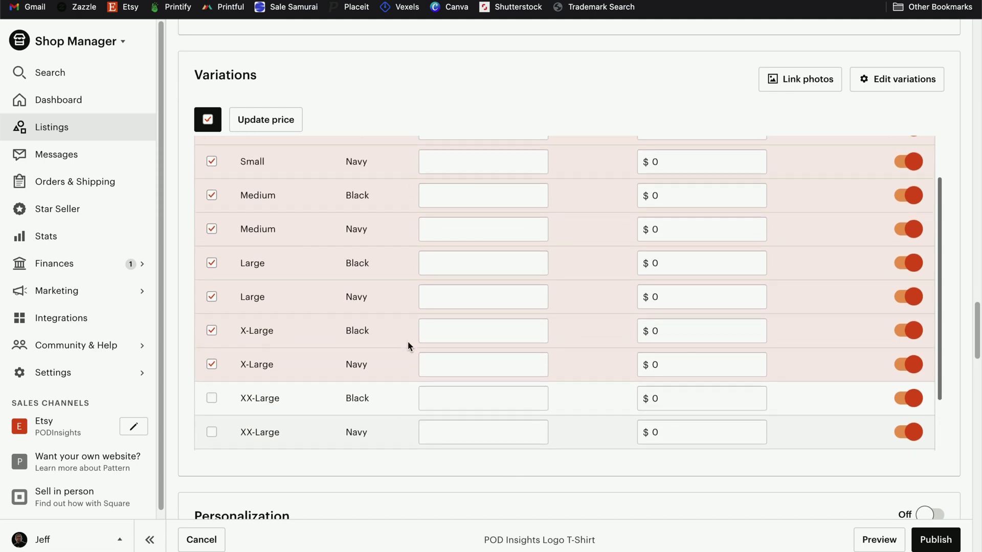
left_click(285, 120)
type("19.99")
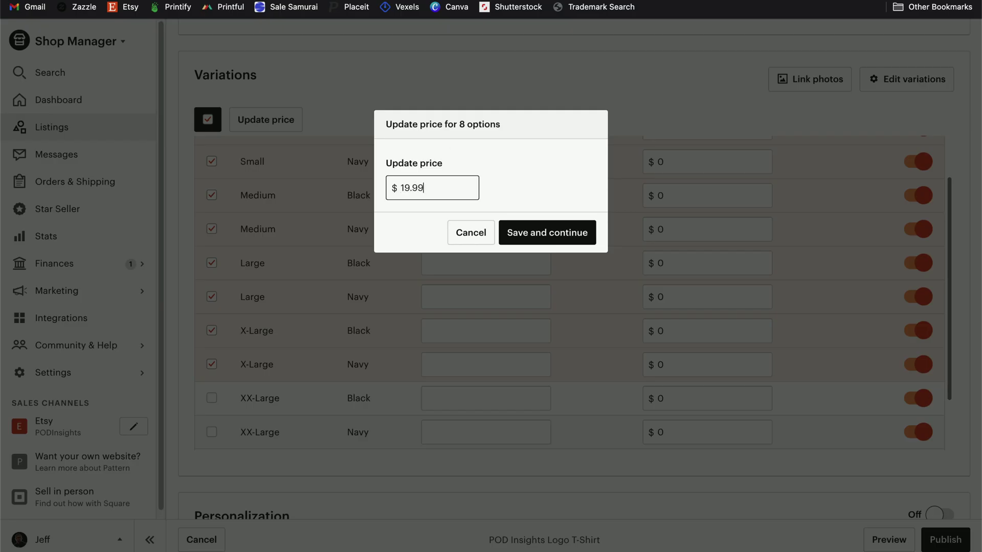
left_click(552, 243)
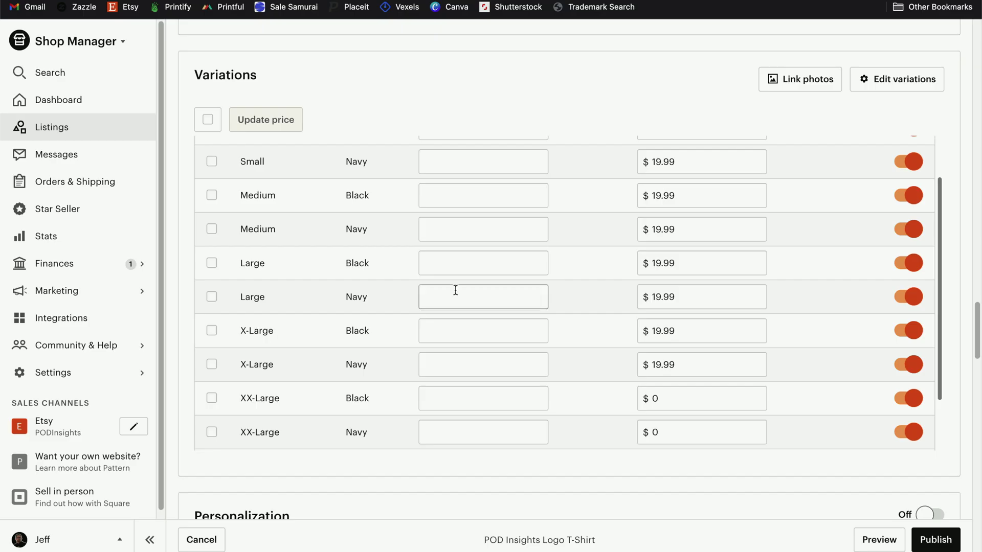
Step: Set the price of both XX-Large variations to $22.99
scroll(456, 291, "down", 2)
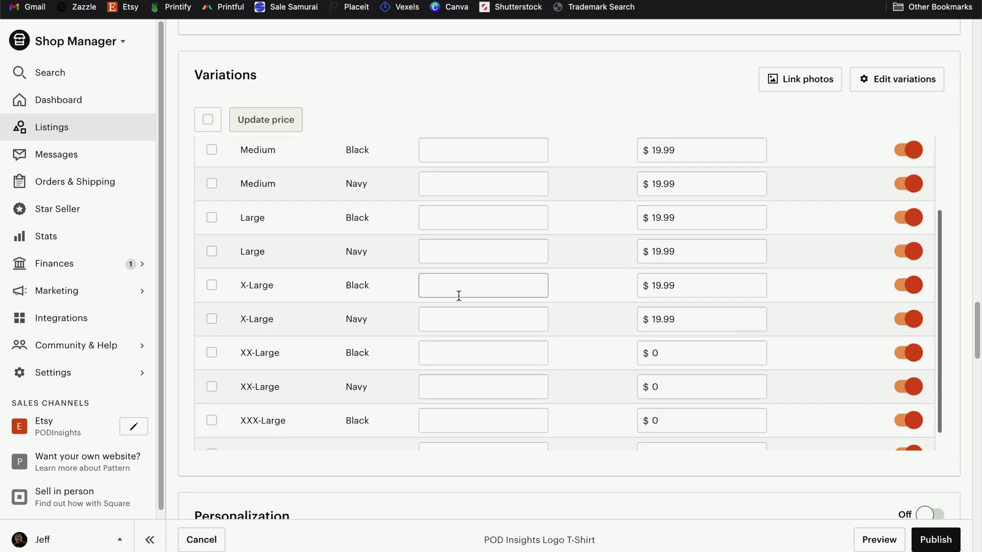
scroll(459, 296, "down", 1)
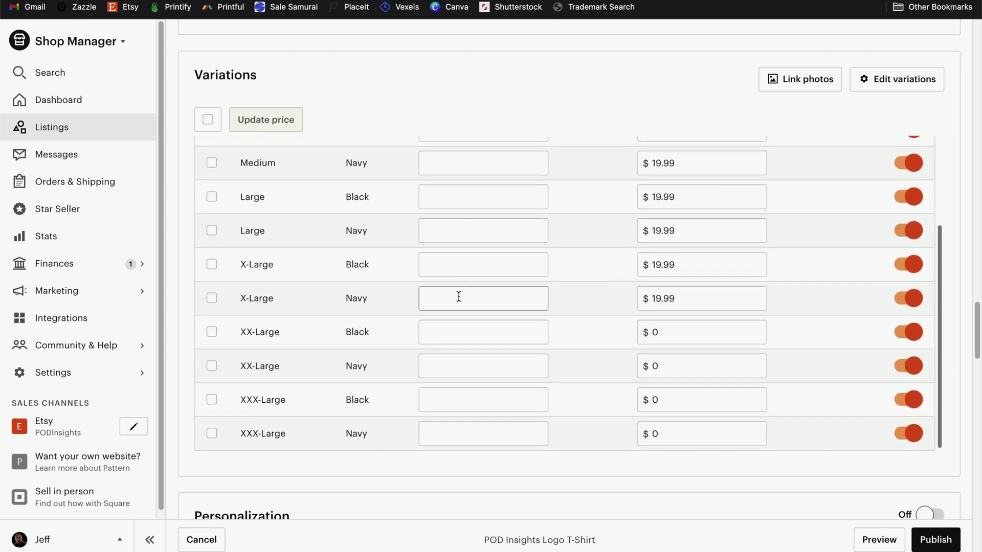
left_click(212, 332)
left_click(211, 365)
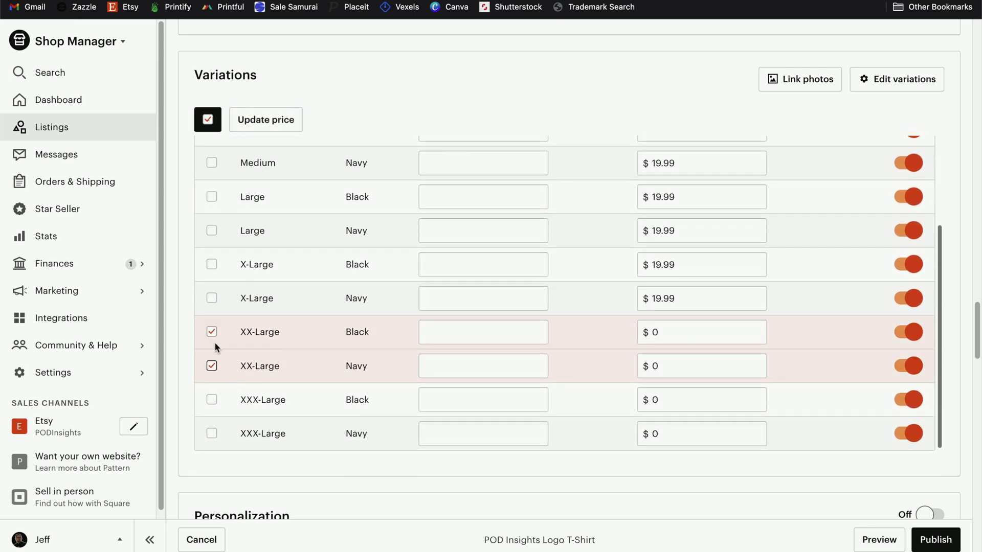
left_click(261, 122)
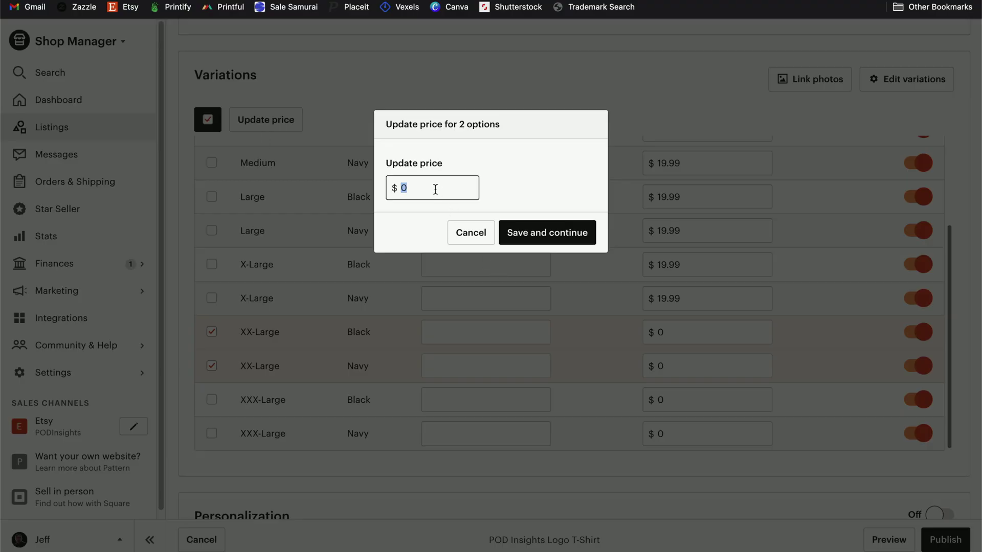
type("22.99")
key("Return")
Step: Set the price of both XXX-Large variations to $24.99
left_click(211, 400)
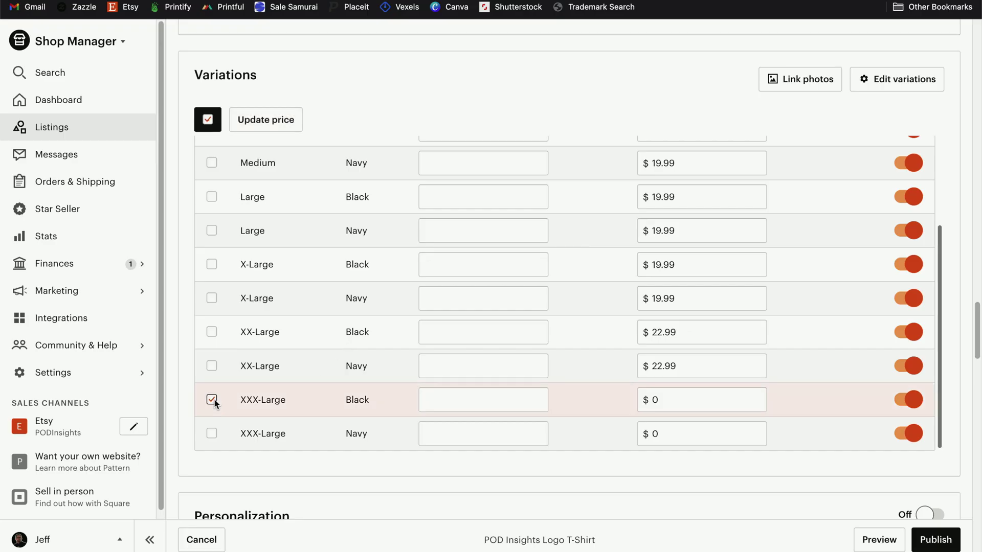
left_click(211, 433)
left_click(270, 123)
type("24.99")
left_click(578, 231)
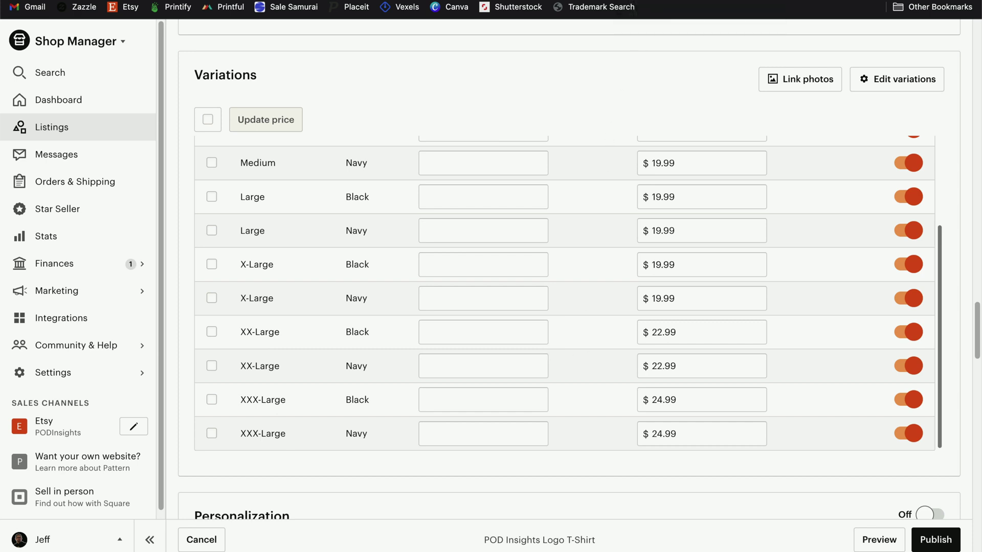
Step: Switch to the Etsy Fee Calculator and review the fee and profit breakdown for the selling price and cost entered there
left_click(660, 1)
scroll(496, 124, "up", 4)
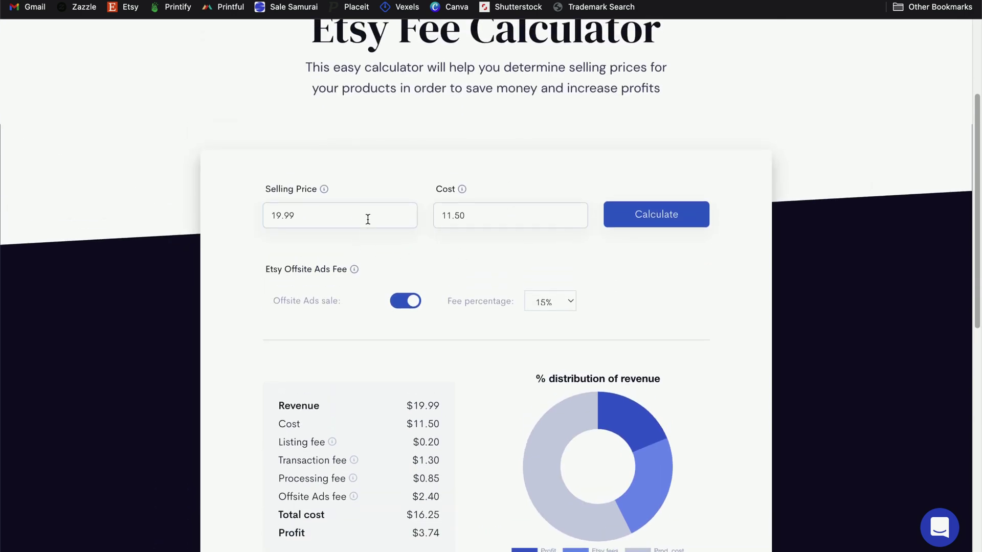
scroll(491, 309, "down", 4)
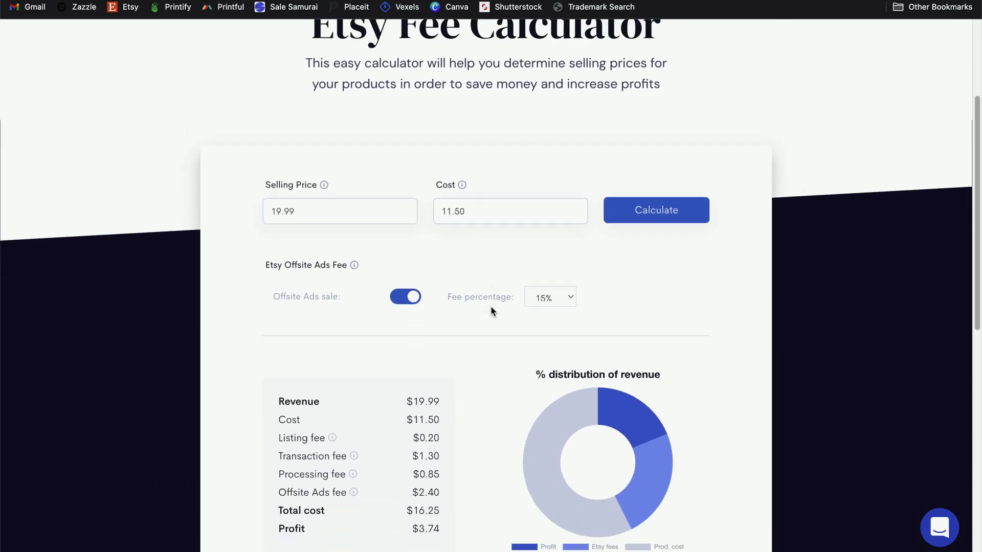
left_click(406, 212)
scroll(506, 346, "down", 1)
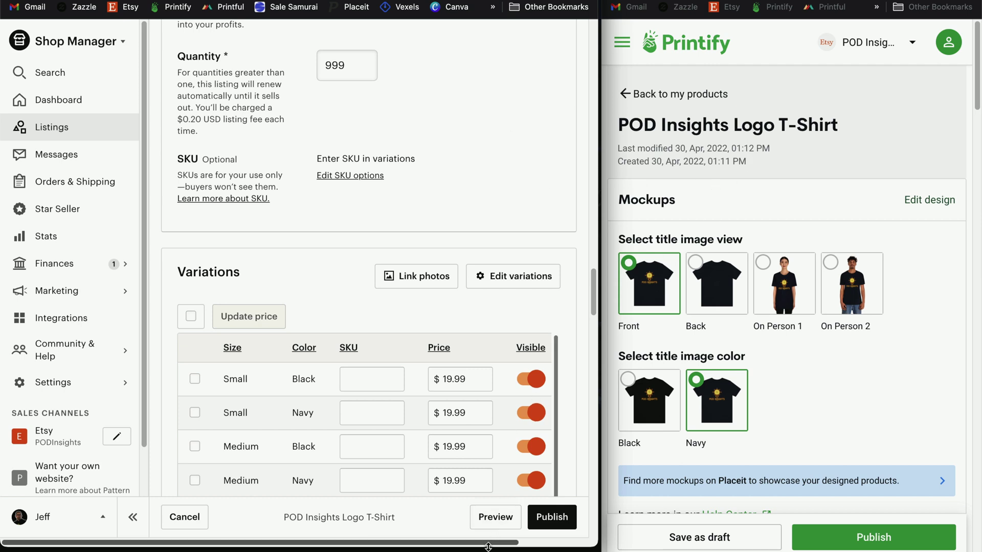
Step: Bring the listing's variations table into view and open the size S variant details in the Printify product's pricing section
scroll(460, 320, "down", 4)
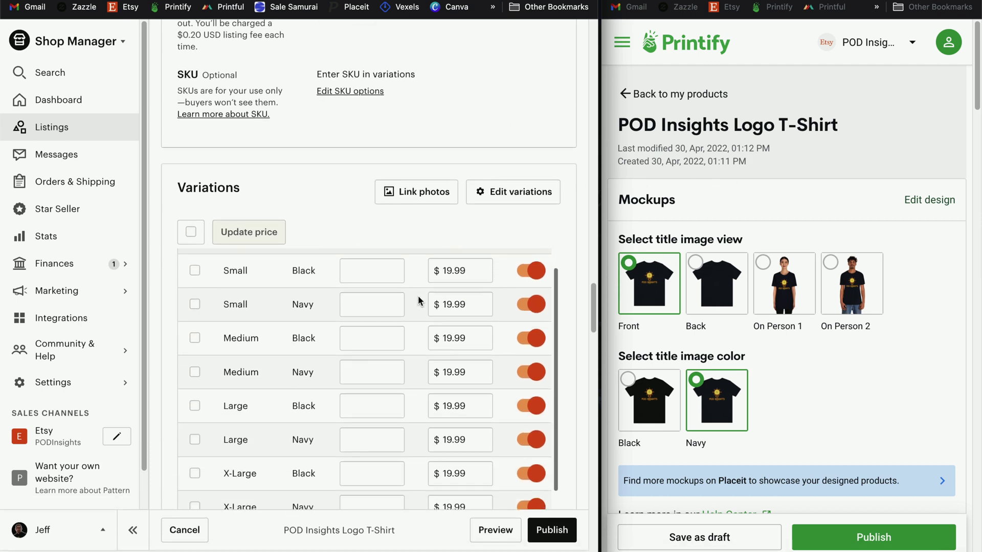
scroll(419, 299, "up", 2)
scroll(417, 246, "down", 4)
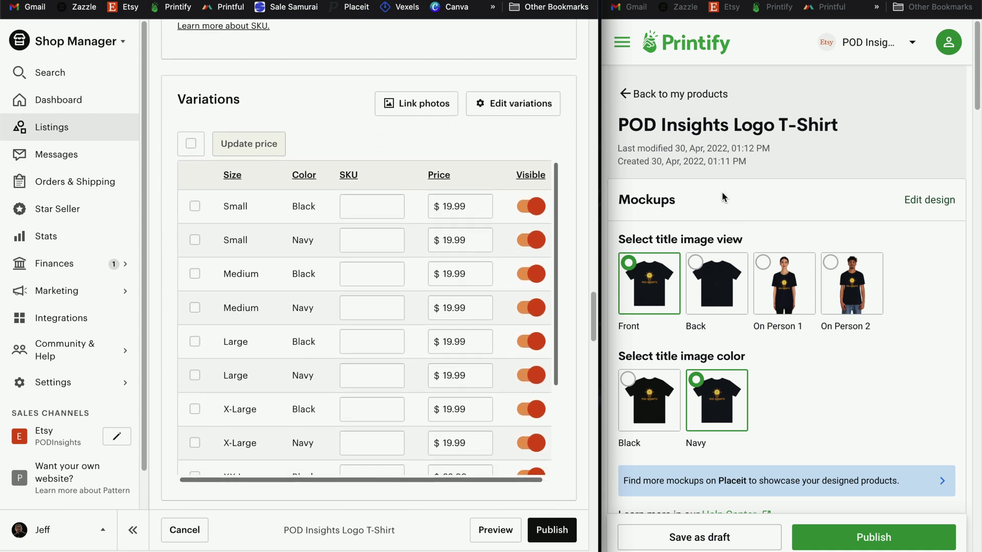
left_click(372, 206)
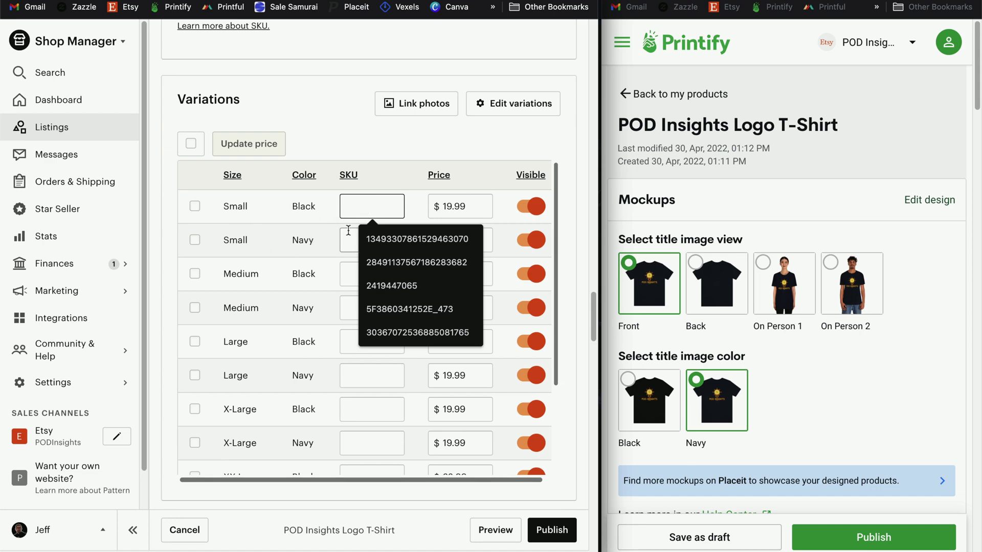
left_click(773, 205)
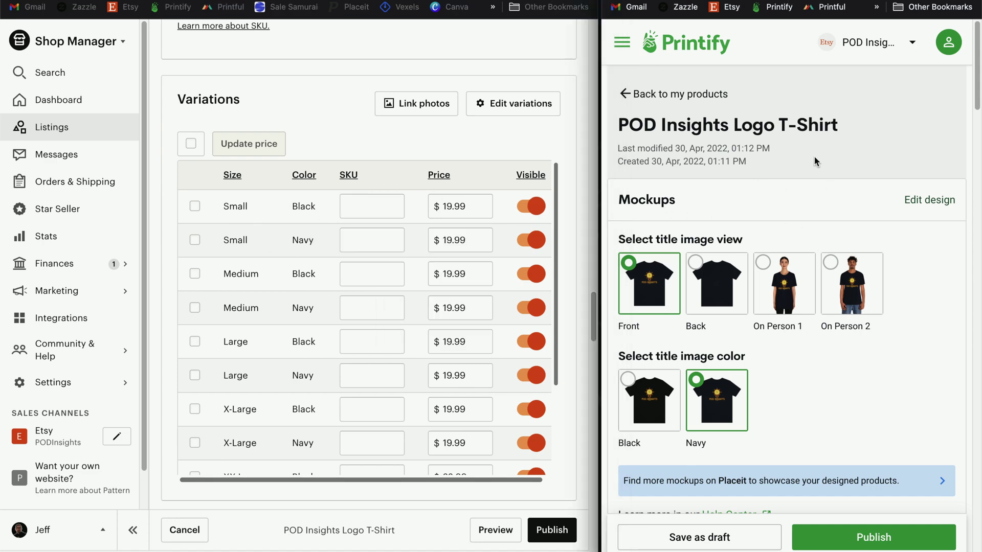
scroll(795, 295, "down", 1)
scroll(796, 297, "down", 15)
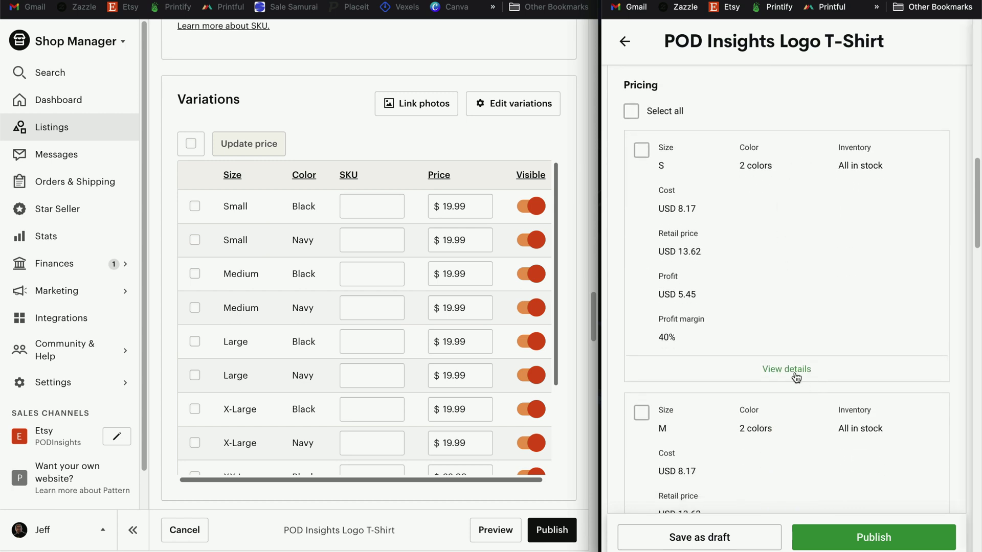
left_click(825, 381)
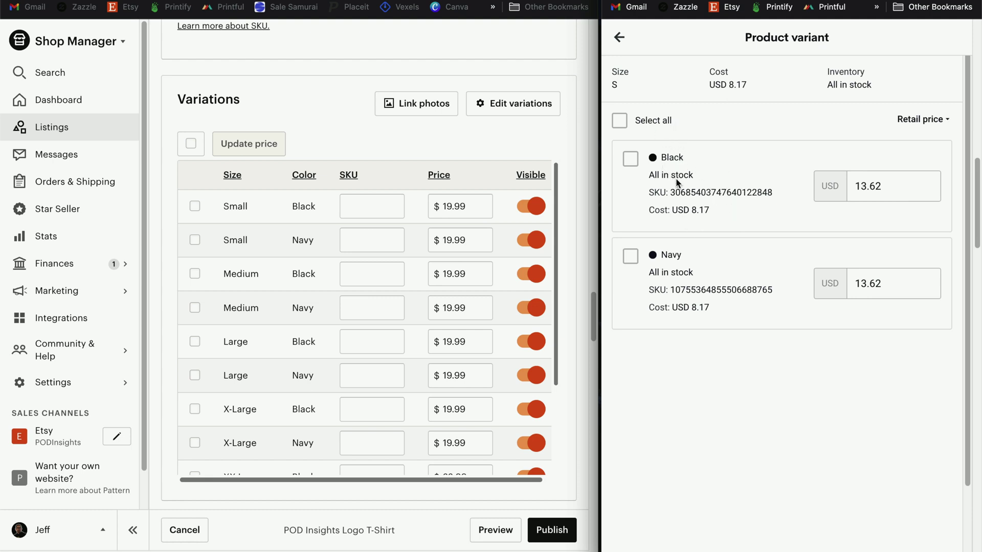
double_click(719, 193)
key("ctrl+c")
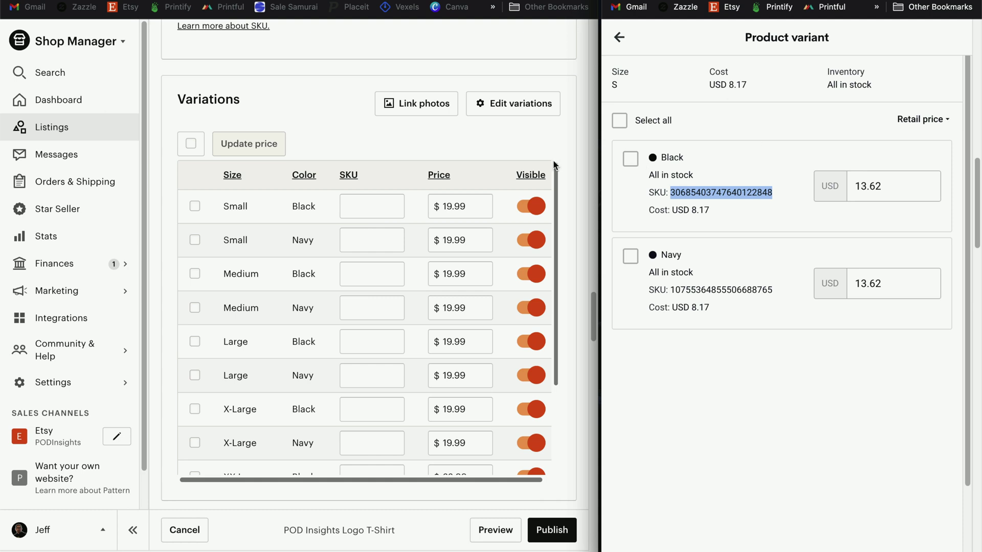
left_click(340, 210)
key("ctrl+v")
left_click(719, 281)
double_click(724, 290)
key("ctrl+c")
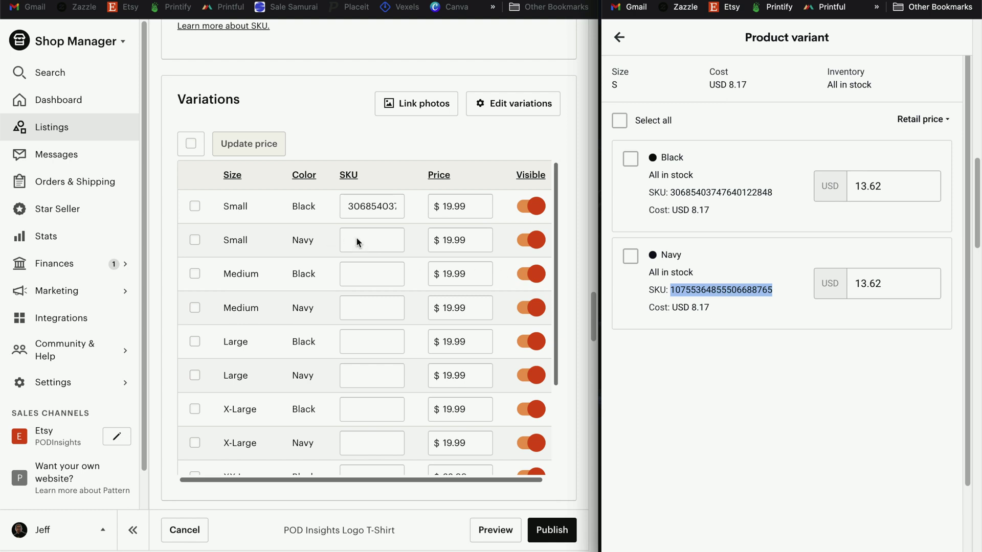
left_click(379, 240)
key("ctrl+v")
left_click(406, 148)
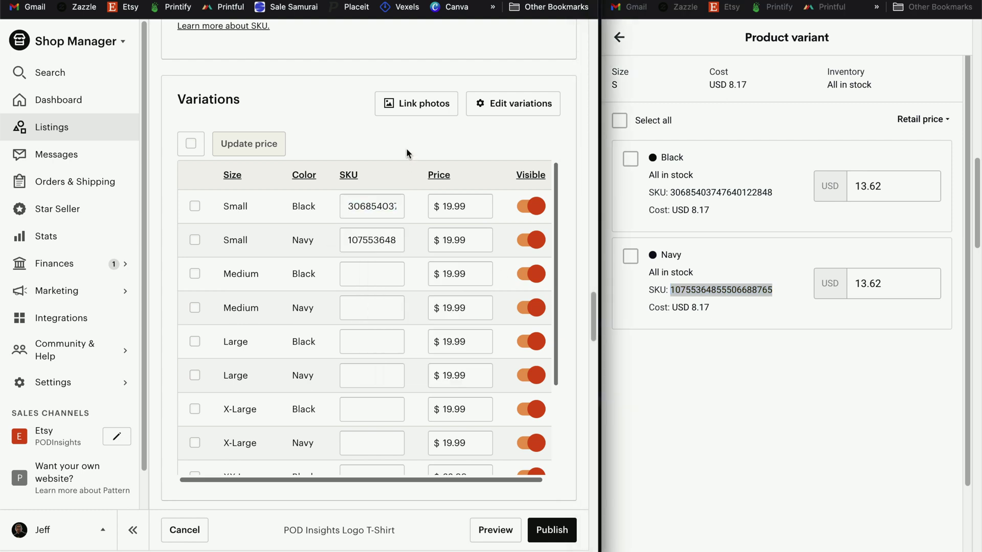
Step: Examine the listing's shipping options, going through the saved Printful and Gelato shipping profiles
scroll(319, 263, "down", 1)
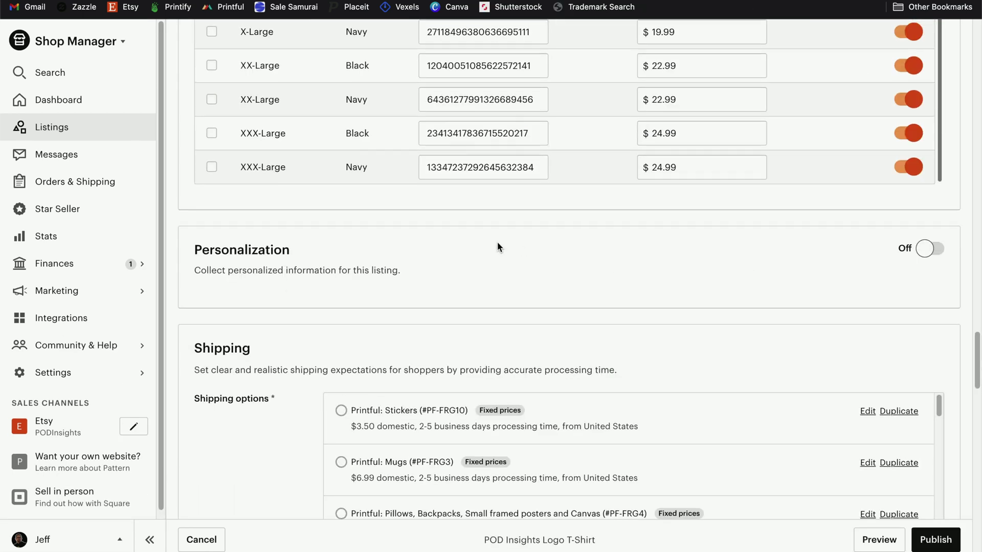
scroll(450, 235, "up", 2)
scroll(407, 225, "down", 8)
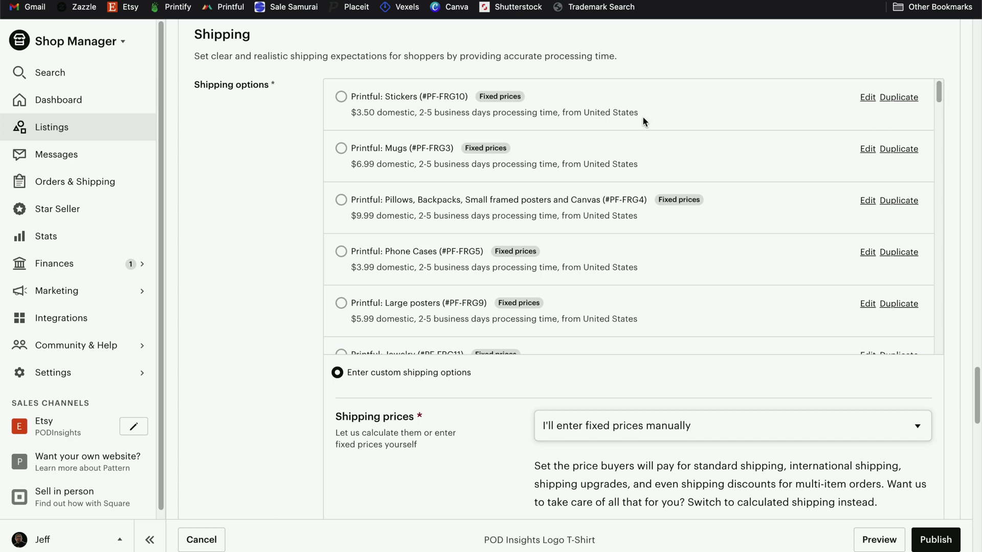
left_click_drag(938, 93, 937, 184)
scroll(481, 204, "down", 4)
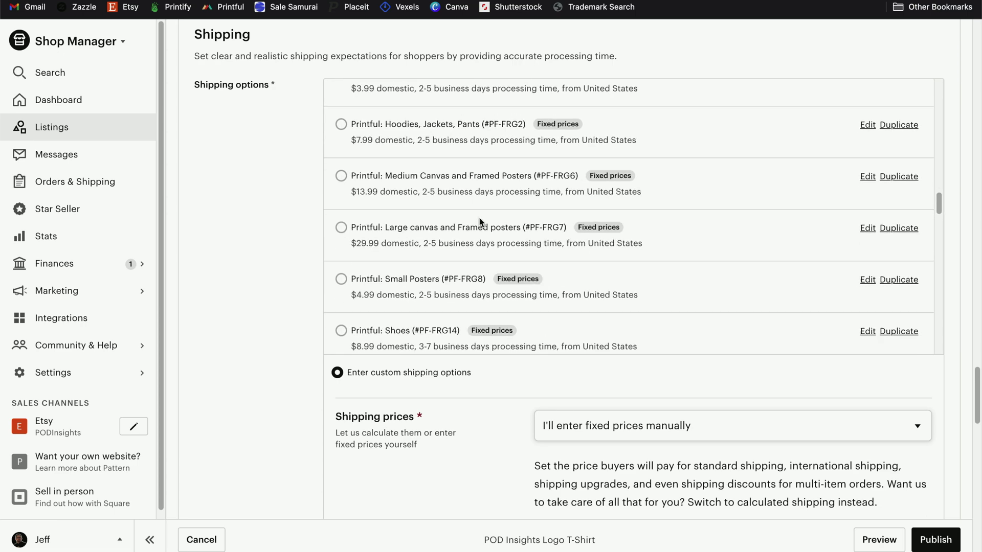
scroll(430, 214, "down", 4)
scroll(432, 217, "down", 10)
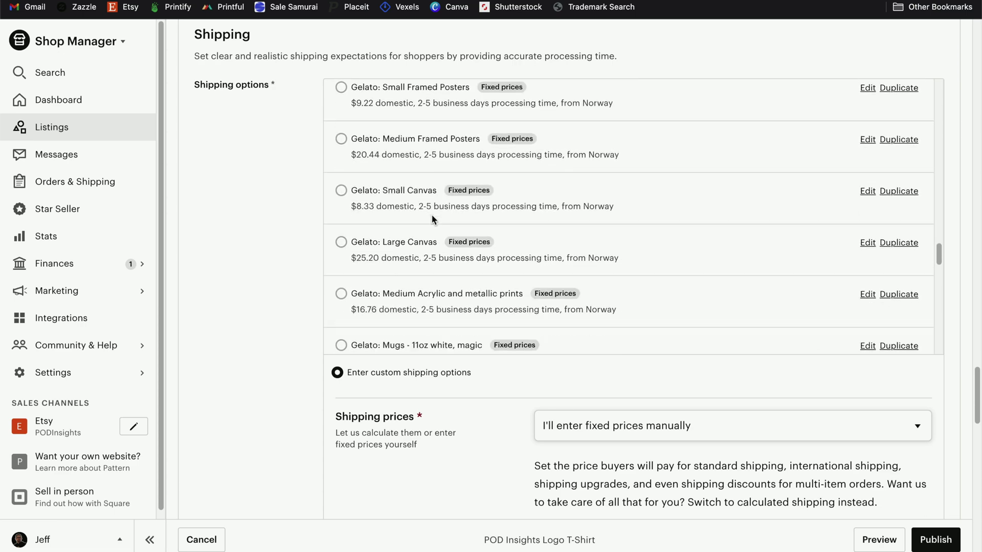
scroll(433, 219, "down", 5)
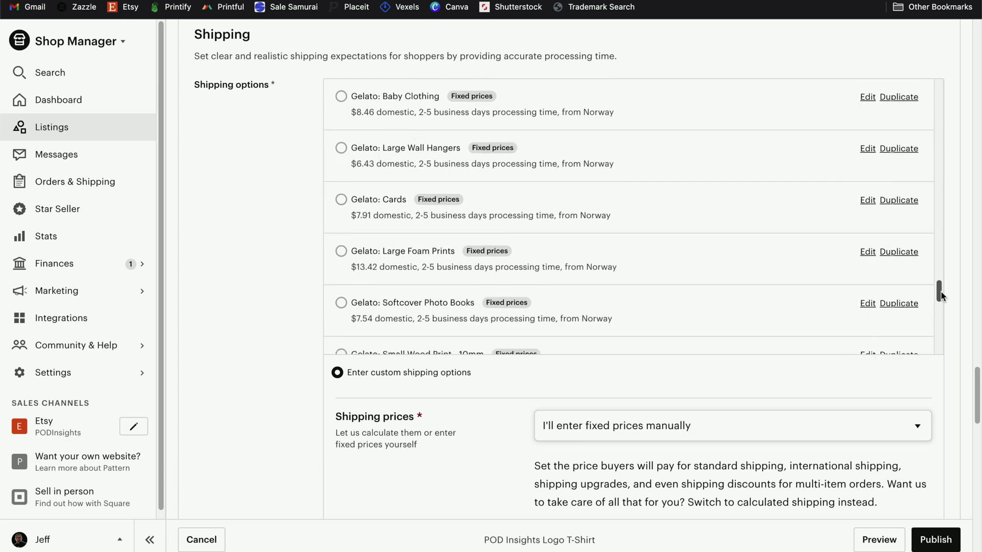
left_click_drag(941, 290, 950, 162)
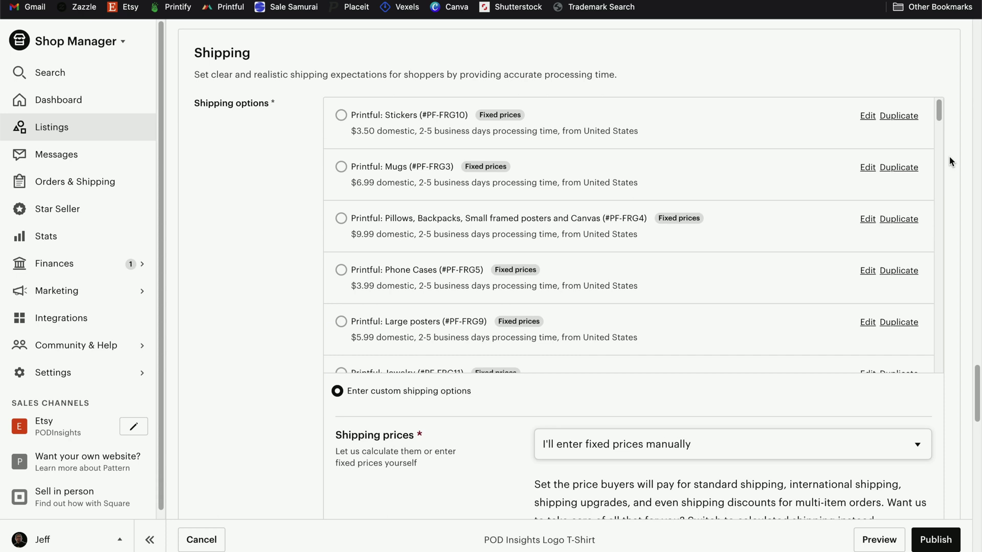
mouse_move(938, 111)
left_mouse_down()
mouse_move(939, 119)
mouse_move(950, 110)
left_mouse_up()
scroll(223, 243, "up", 1)
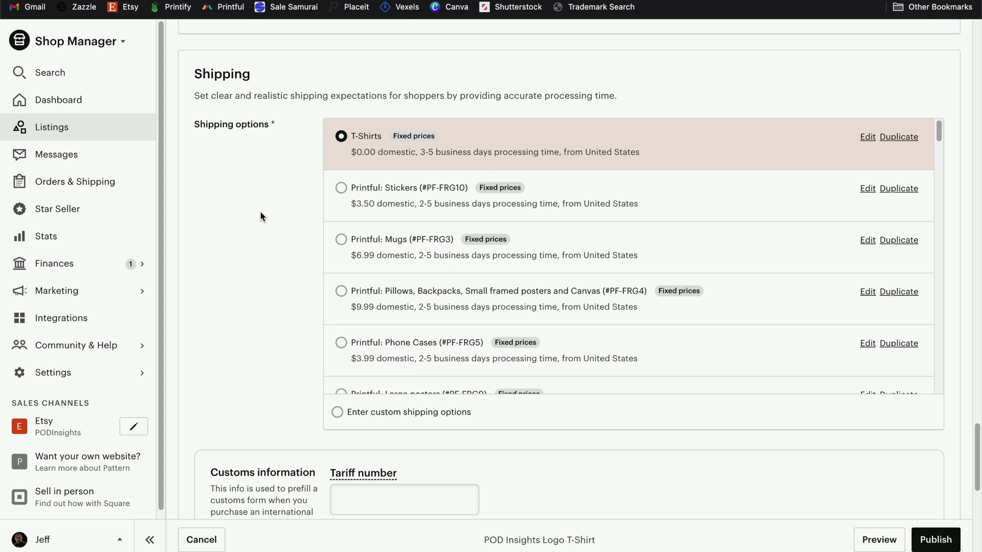
scroll(784, 416, "down", 10)
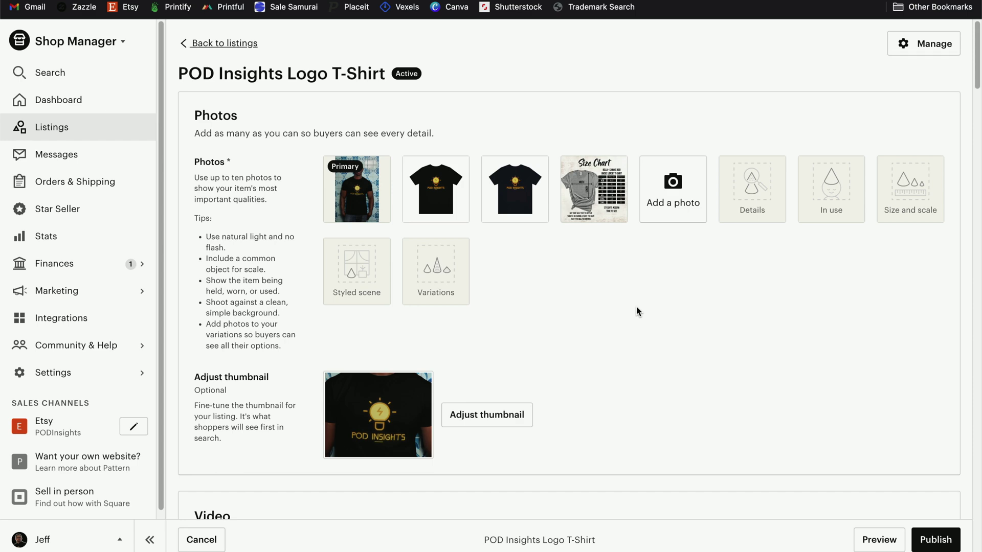
Step: Start a new production partner for the listing, named Printful, with the location Charlotte, North Carolina, United States Of America
scroll(636, 306, "down", 10)
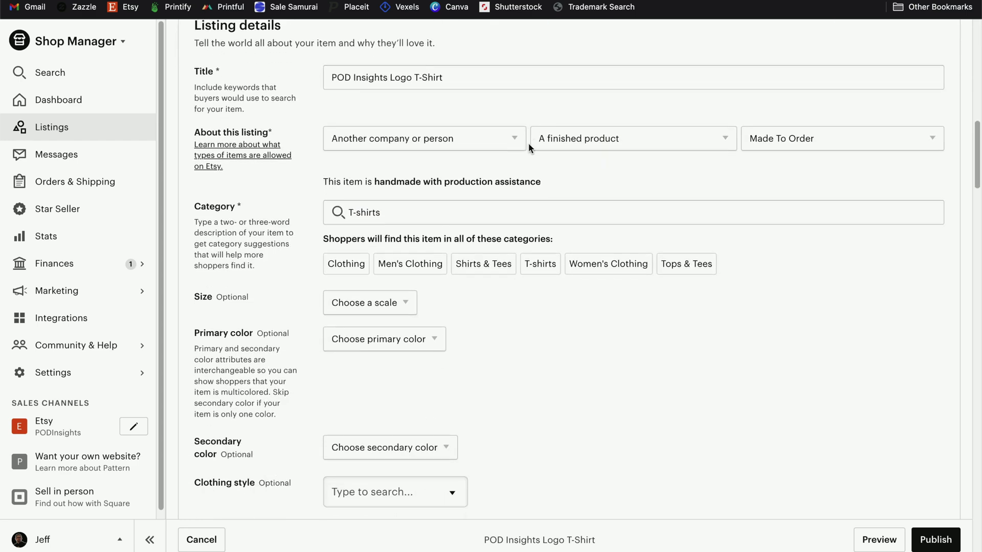
scroll(440, 216, "down", 3)
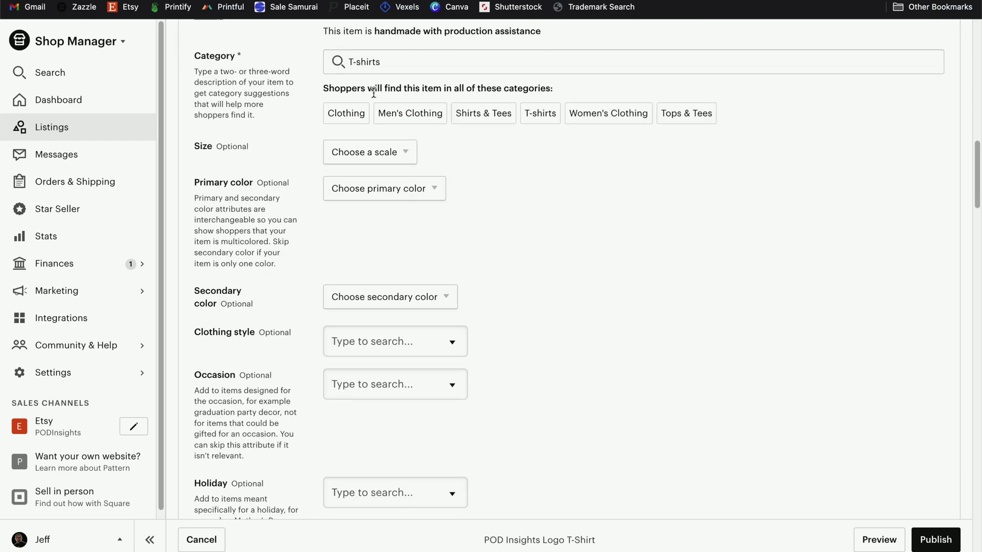
scroll(575, 278, "down", 10)
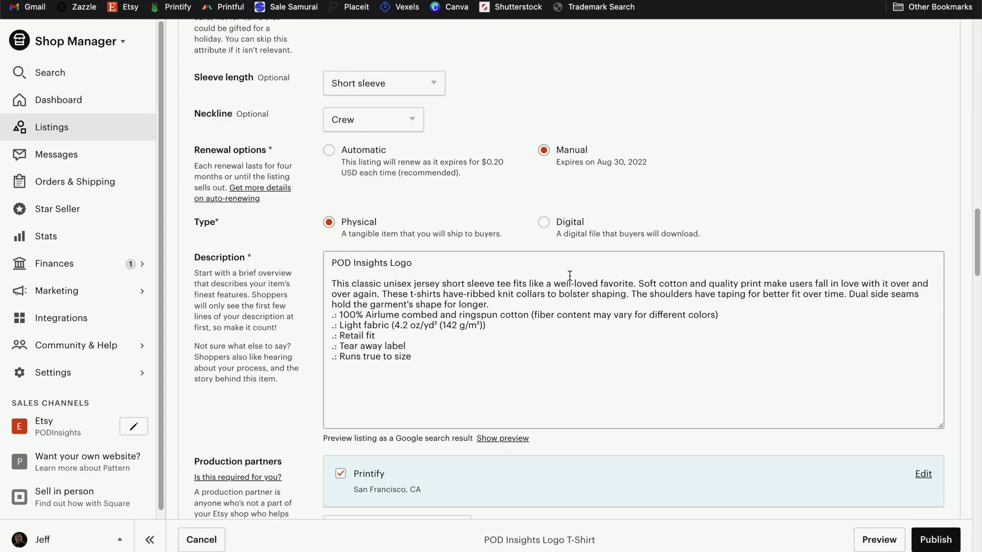
scroll(437, 351, "down", 6)
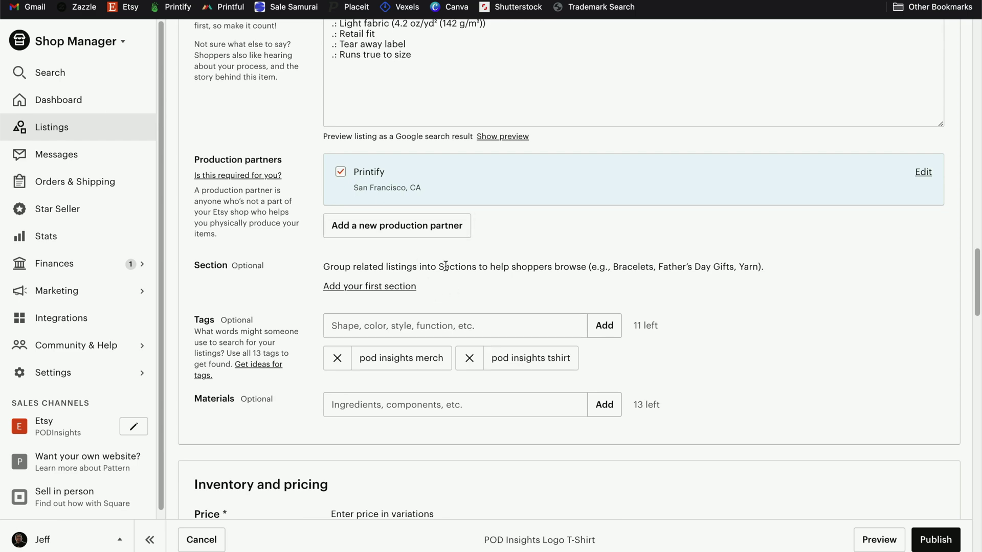
left_click(445, 233)
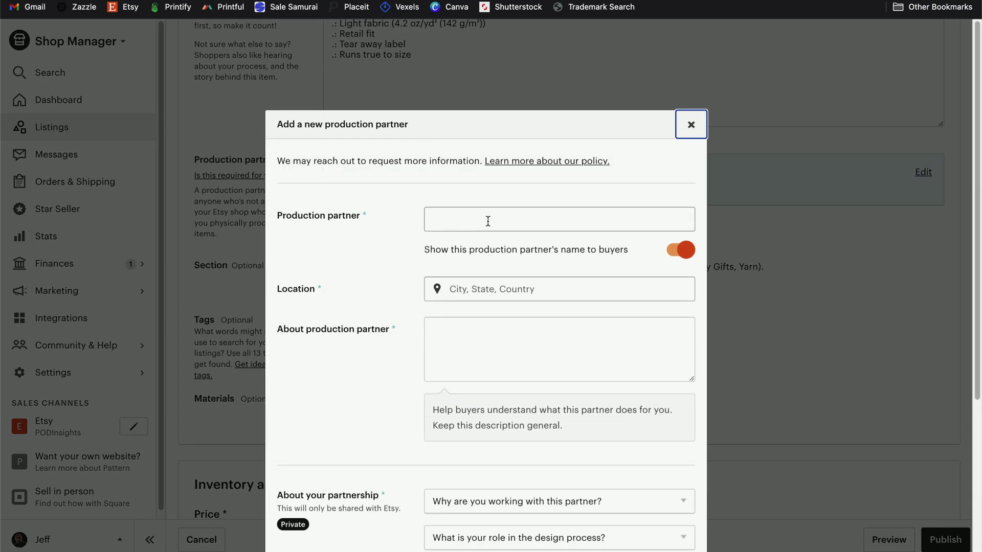
left_click(487, 221)
type("Printful")
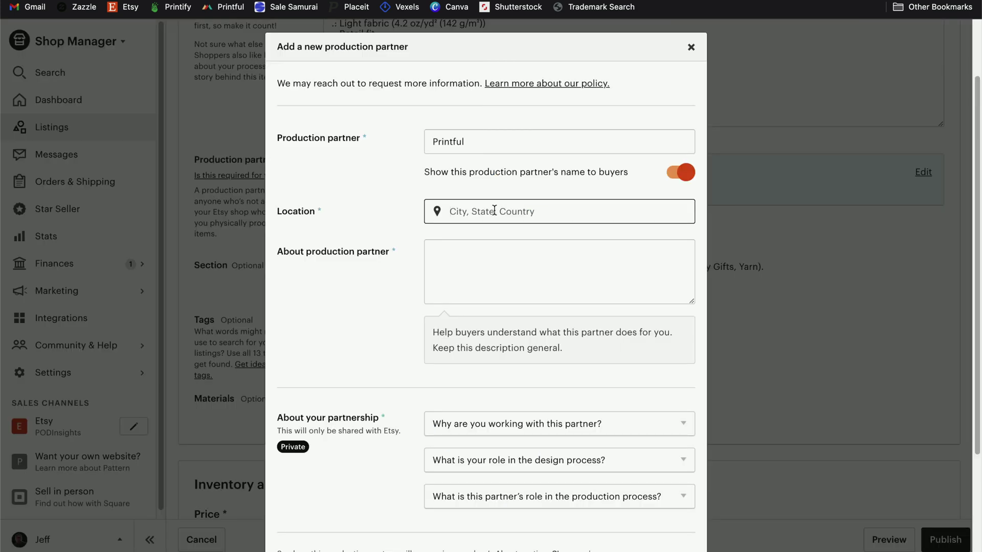
type("Char")
left_click(558, 270)
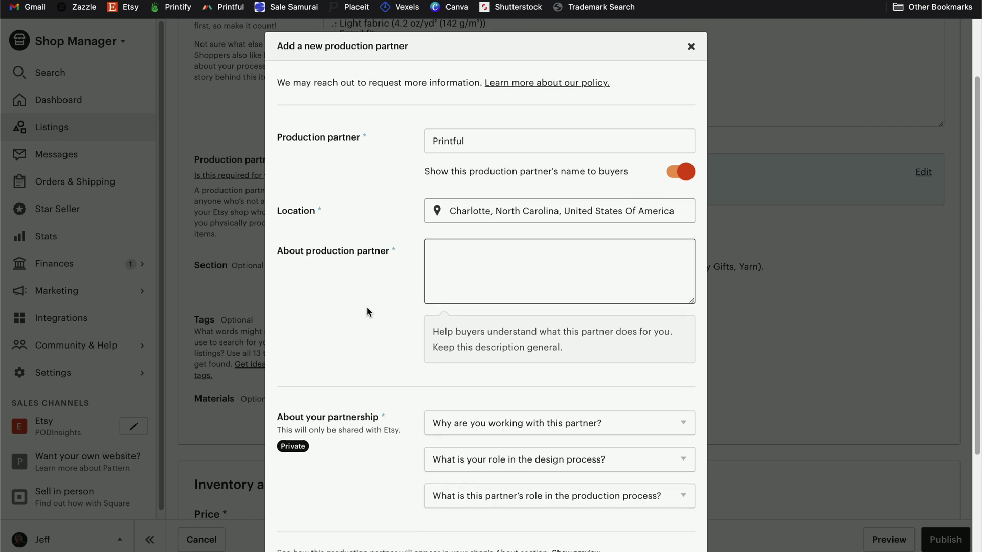
Step: Describe the production partner as "Printful helps me with local order production and shipping."
scroll(366, 306, "down", 1)
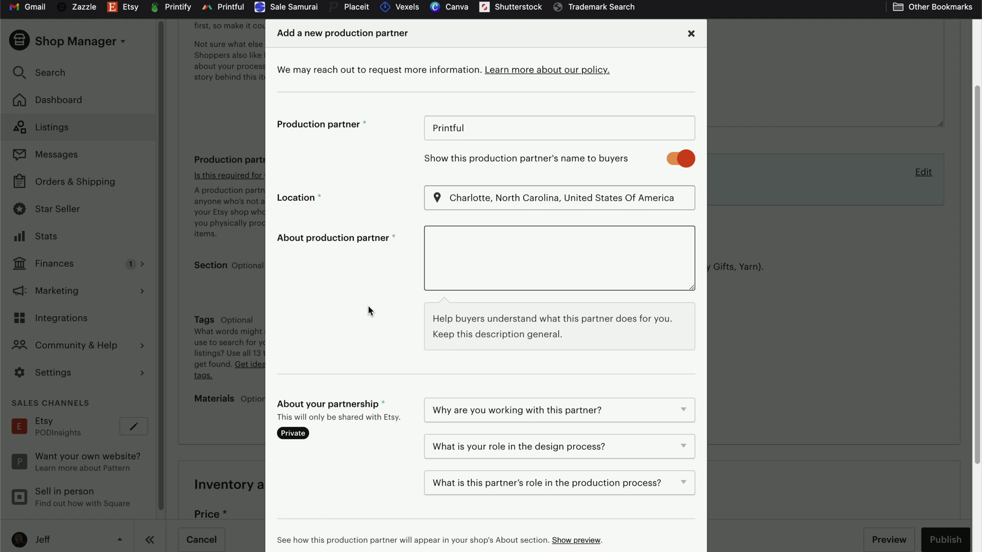
type("Printful helps me with local order production and shipping.")
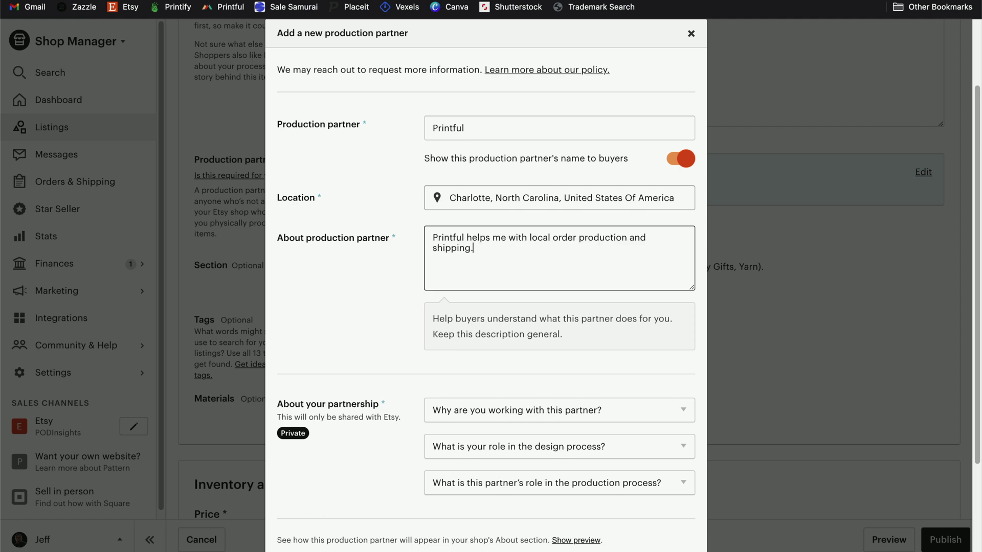
left_click(357, 294)
Step: Answer the three partnership questions with lacking the technical ability or equipment, "I design everything myself" and "They do everything for me"
scroll(399, 277, "down", 3)
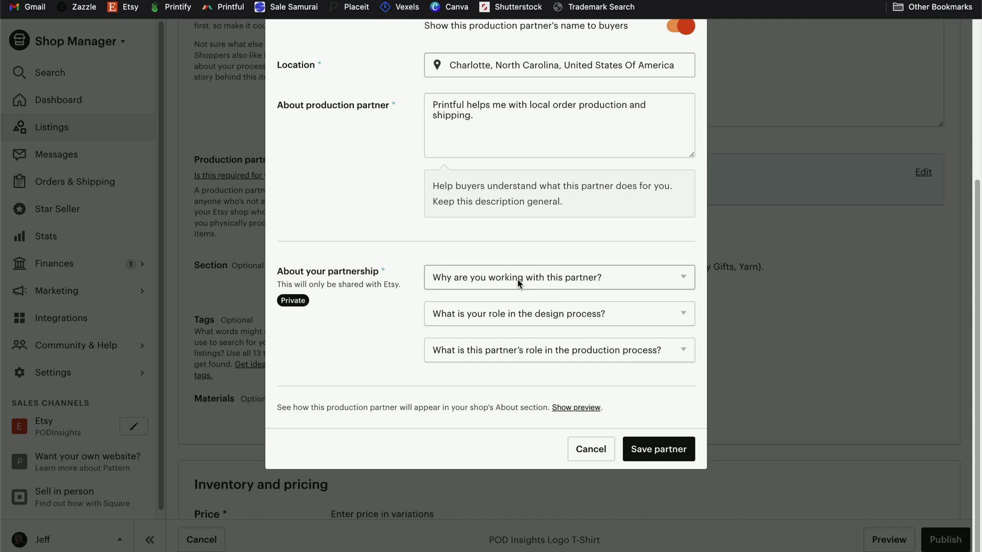
left_click(538, 278)
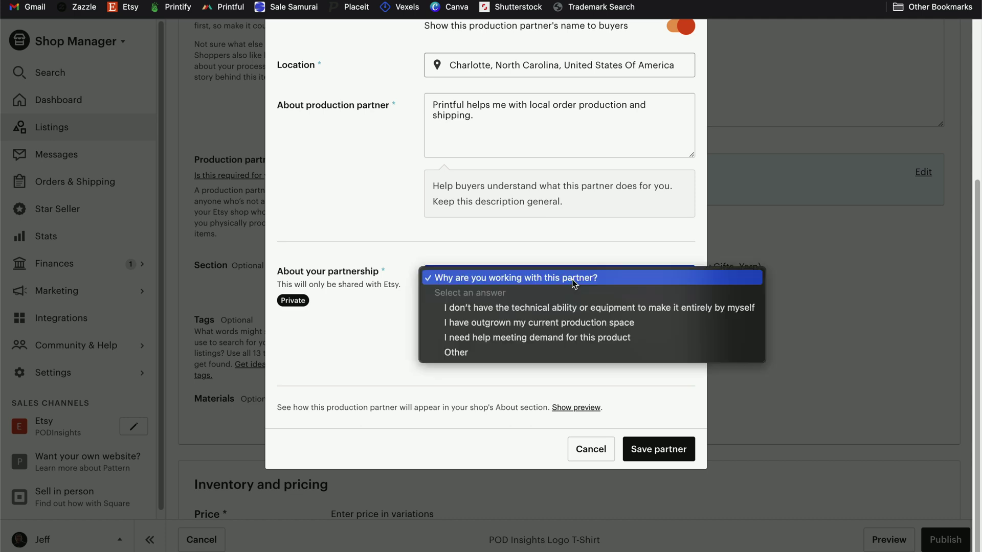
left_click(600, 312)
left_click(503, 314)
left_click(503, 343)
left_click(539, 353)
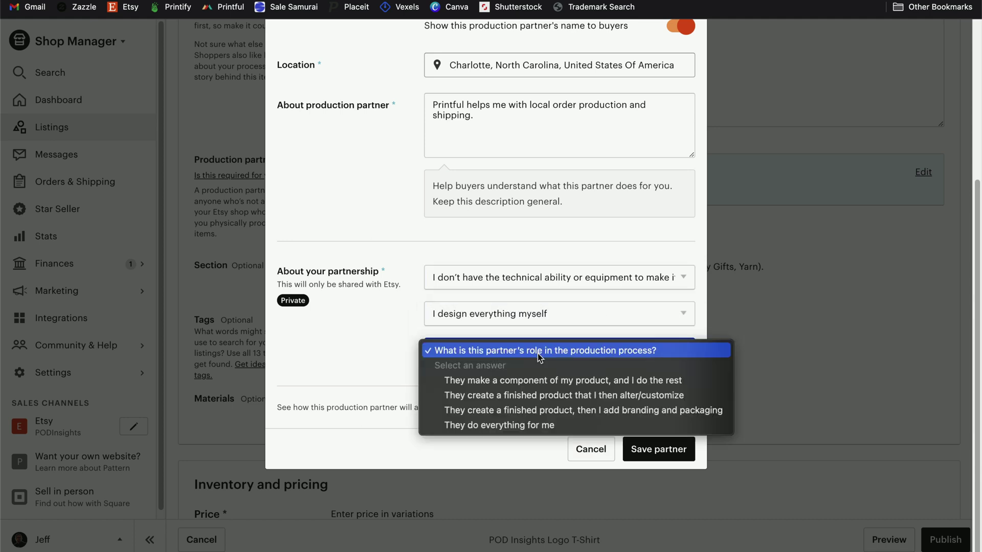
left_click(514, 426)
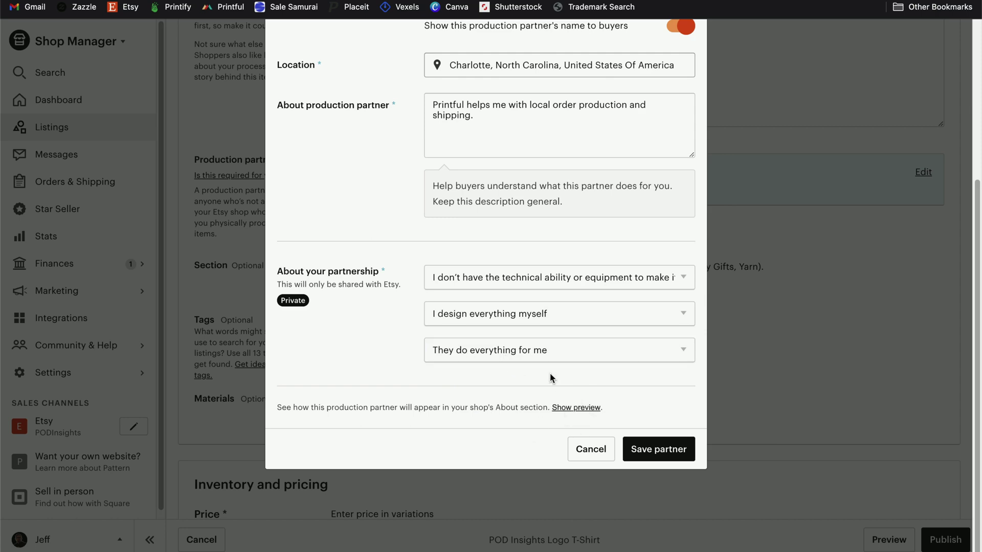
left_click(533, 353)
left_click(535, 351)
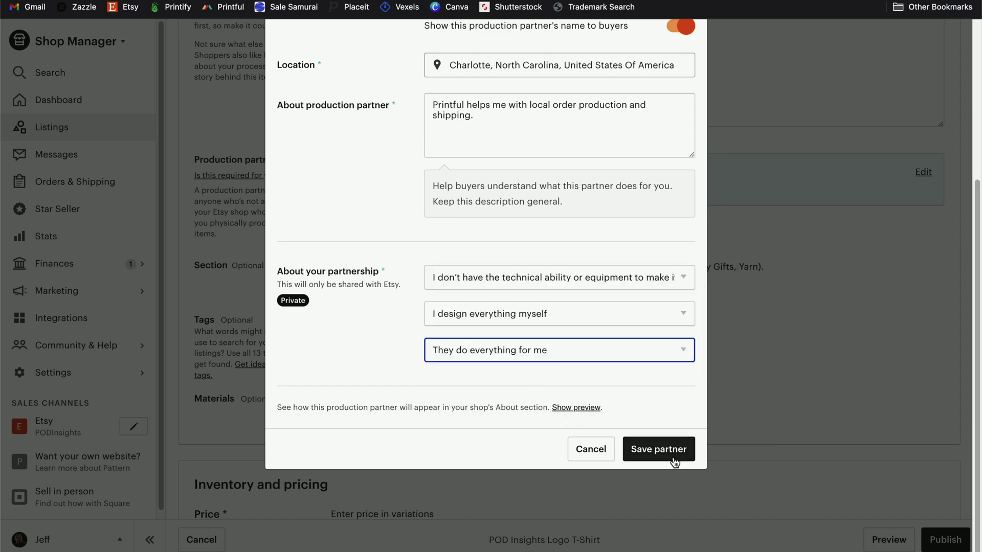
Step: Save the Printful partner and make it the listing's production partner in place of Printify
left_click(674, 450)
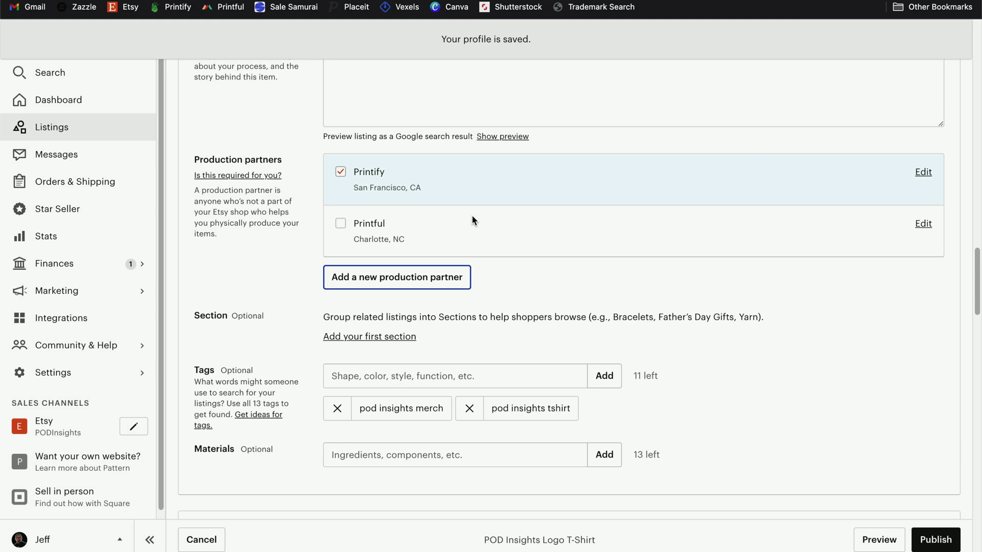
left_click(340, 224)
left_click(341, 177)
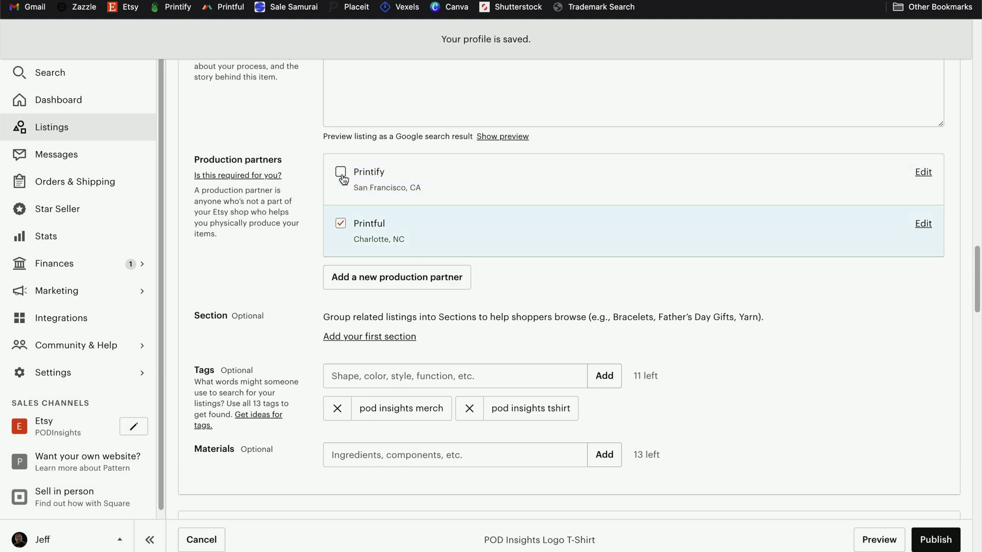
Step: Edit the listing's variations so that prices no longer vary for each color, and apply the update
scroll(826, 321, "down", 3)
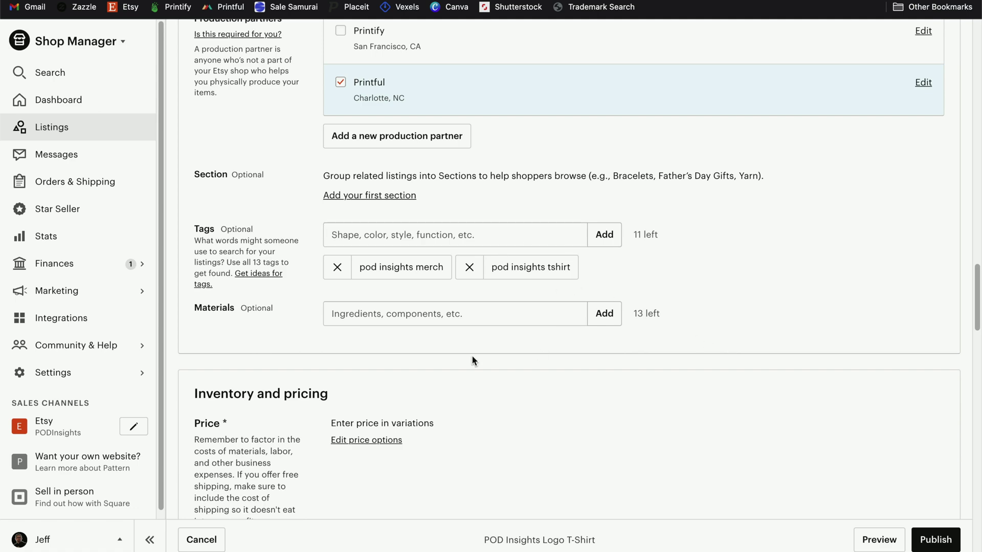
scroll(799, 302, "down", 10)
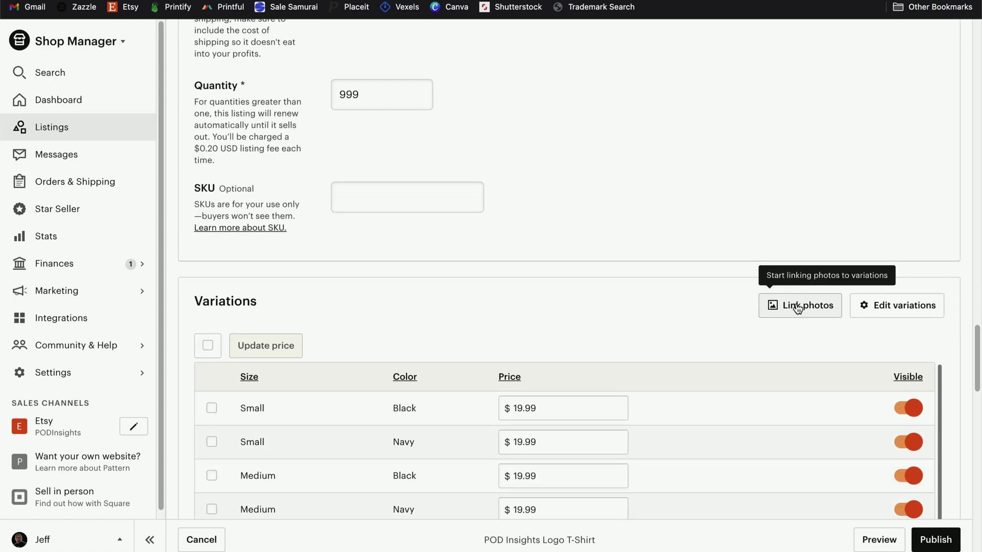
scroll(485, 125, "up", 1)
scroll(487, 132, "up", 2)
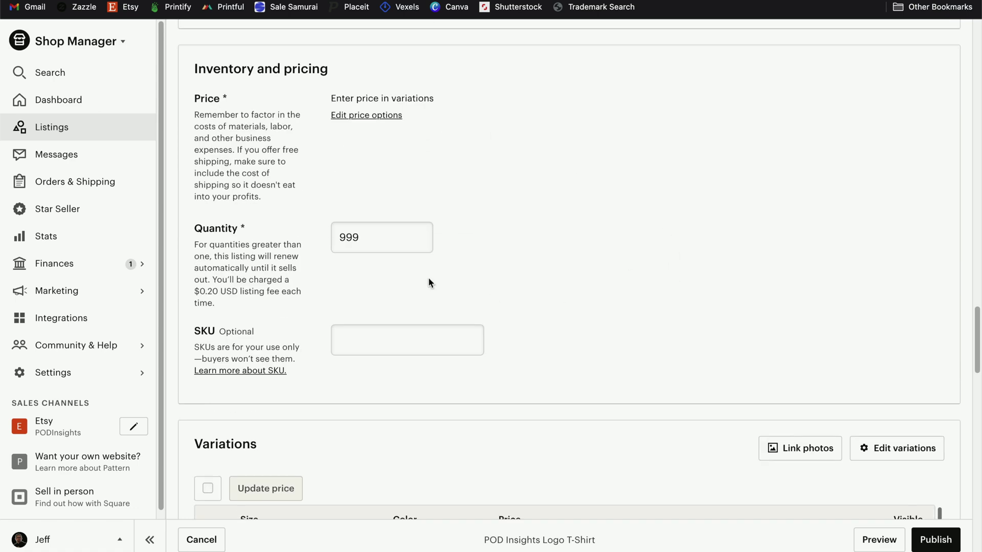
scroll(610, 277, "down", 7)
scroll(609, 275, "up", 2)
scroll(664, 159, "down", 1)
left_click(875, 141)
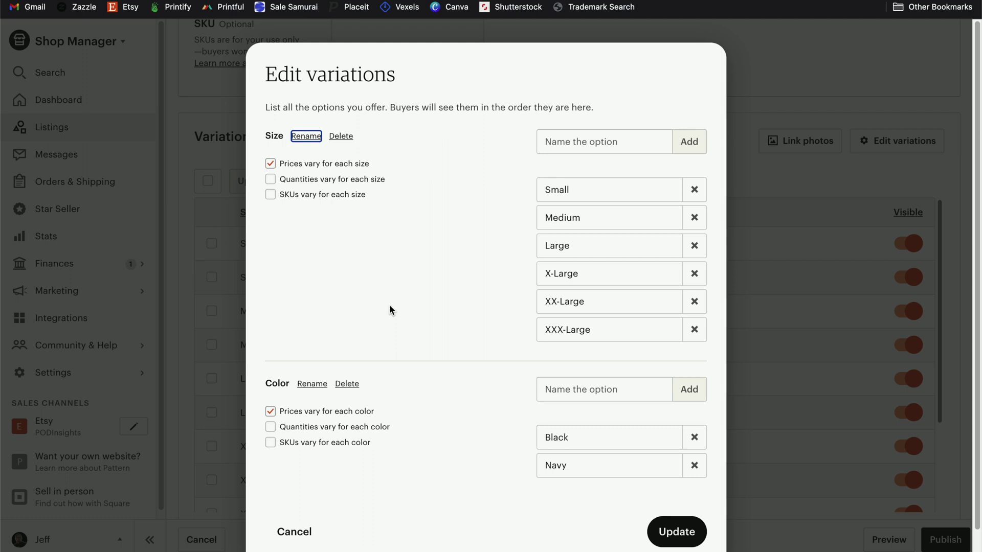
left_click(270, 411)
left_click(677, 532)
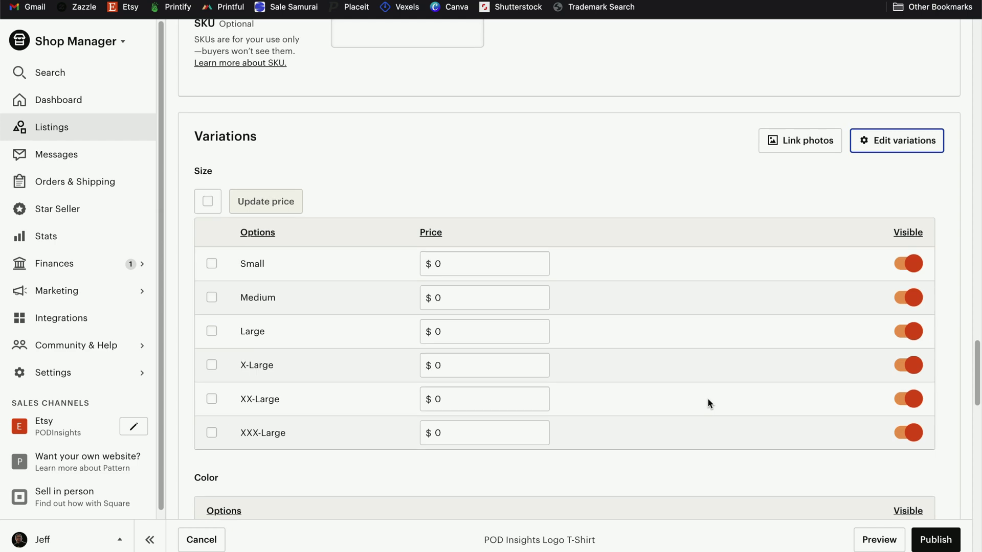
Step: Check the remaining variation and shipping settings of the POD Insights Logo T-Shirt listing and publish it
scroll(707, 399, "down", 4)
scroll(706, 358, "up", 1)
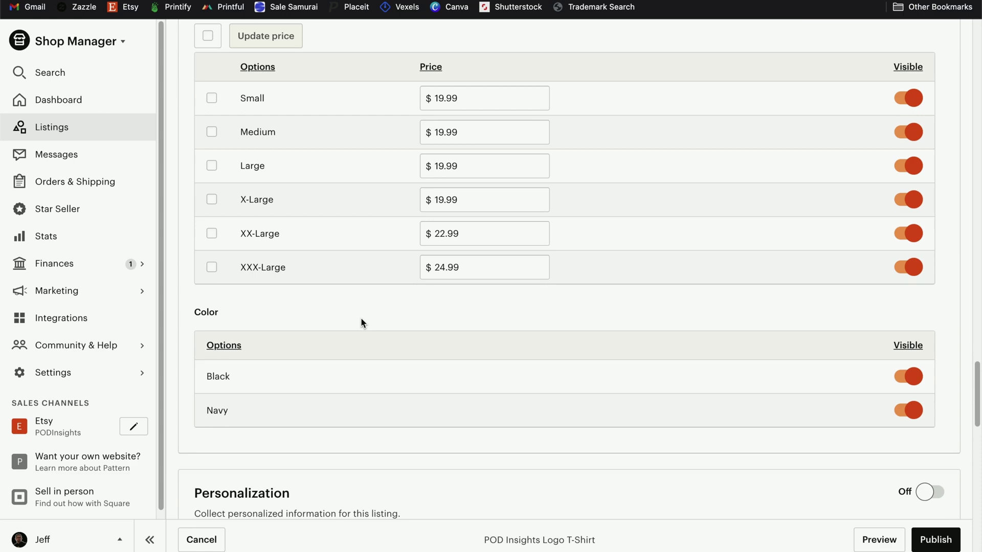
scroll(404, 312, "down", 10)
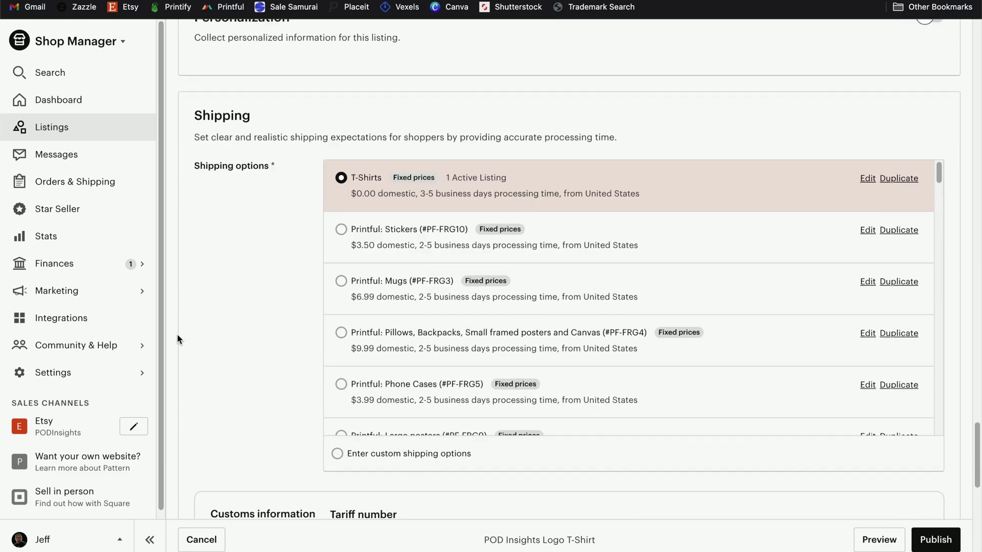
scroll(262, 327, "down", 10)
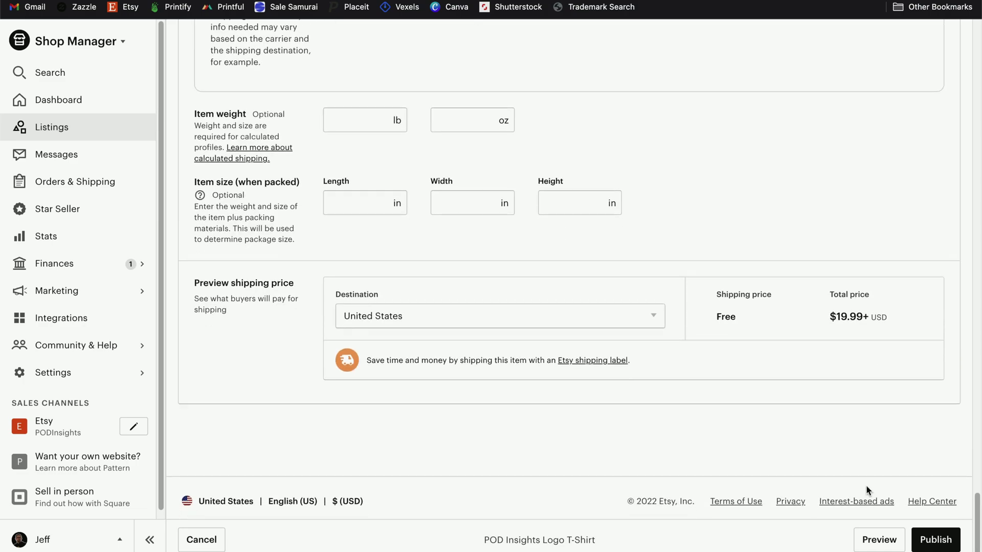
left_click(945, 545)
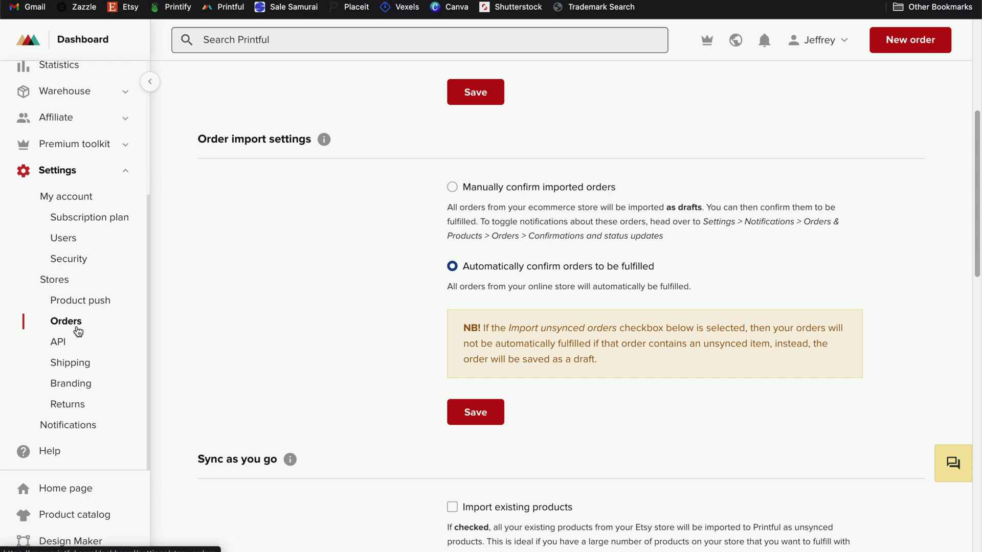
Step: In the store's order settings, enable importing existing products under Sync as you go and save the change
scroll(348, 230, "down", 5)
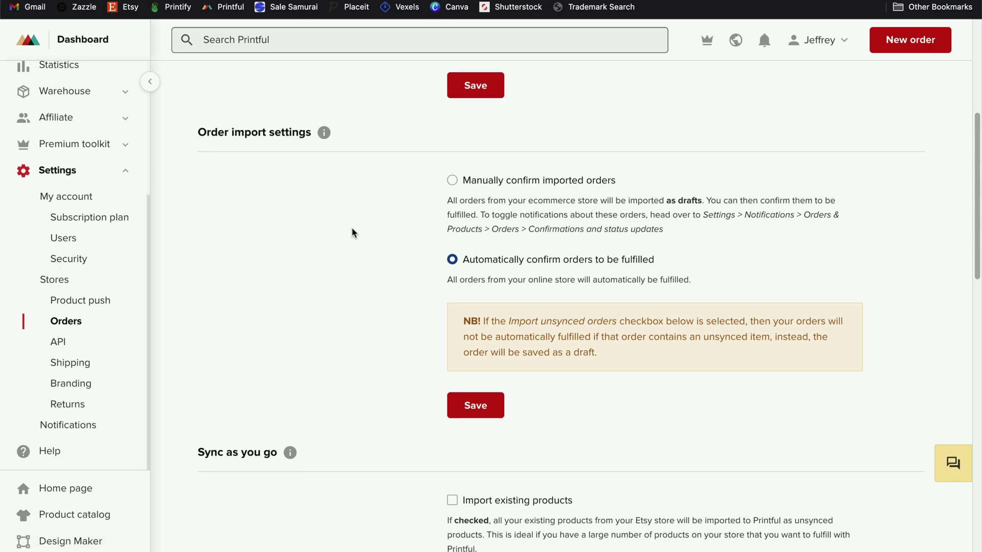
left_click_drag(200, 159, 270, 159)
left_click(384, 164)
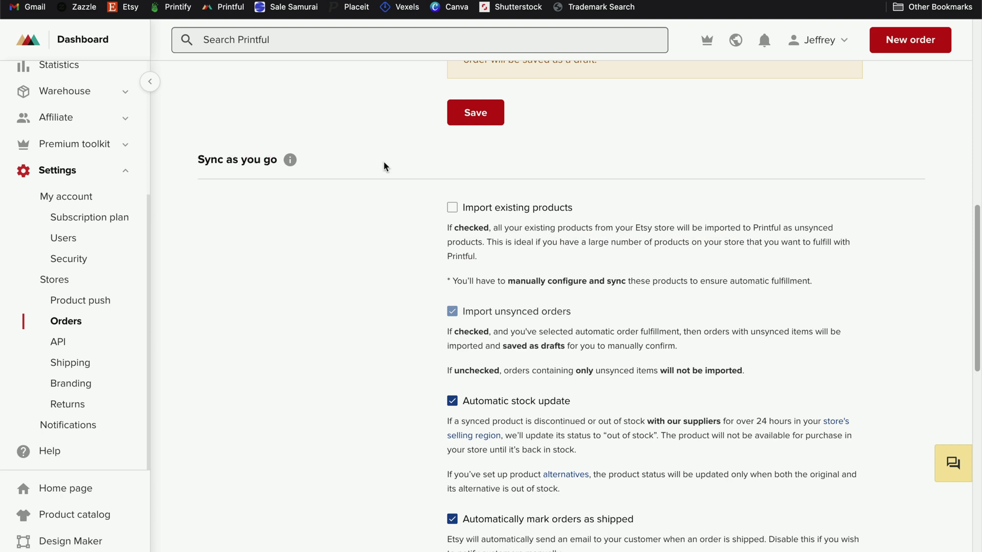
scroll(385, 164, "down", 2)
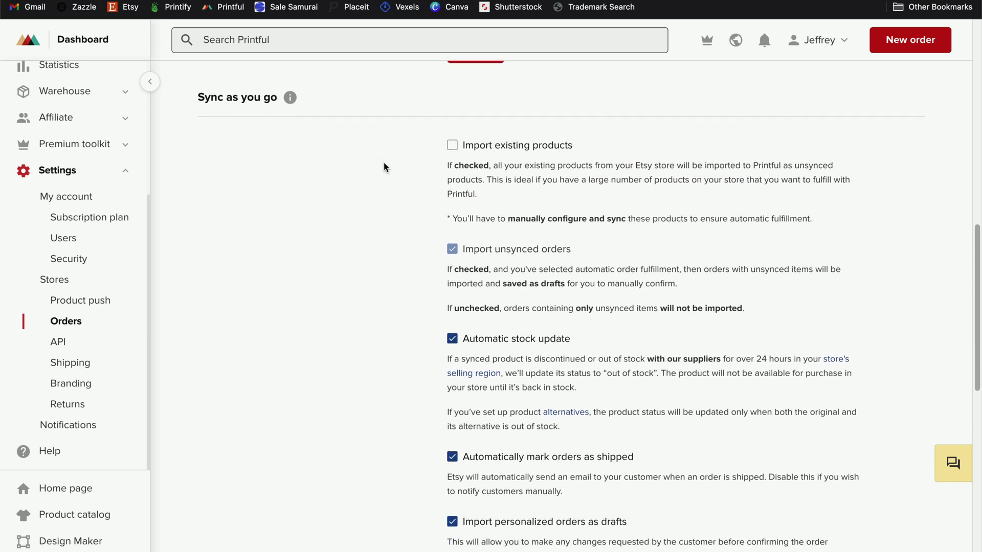
left_click(452, 145)
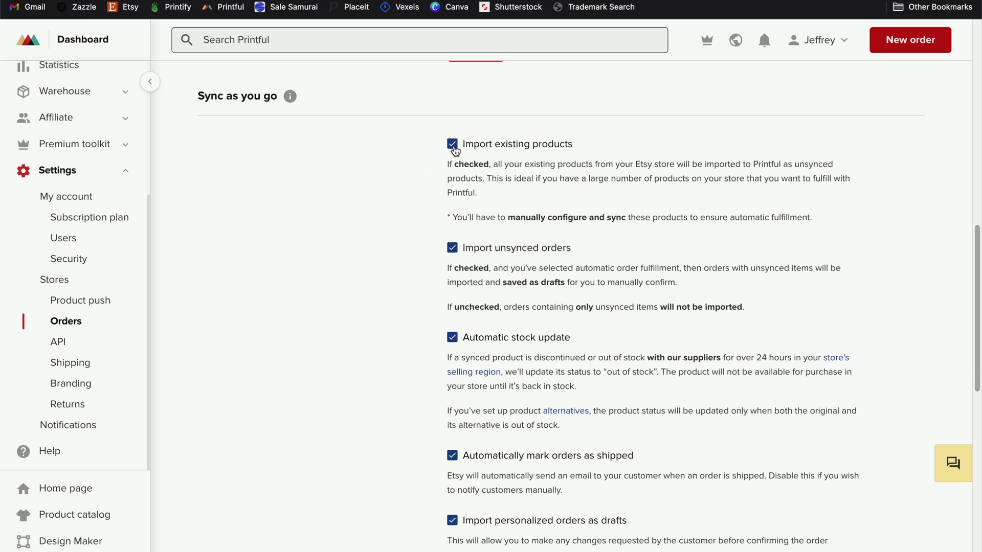
scroll(384, 340, "down", 1)
scroll(384, 342, "down", 3)
left_click(492, 424)
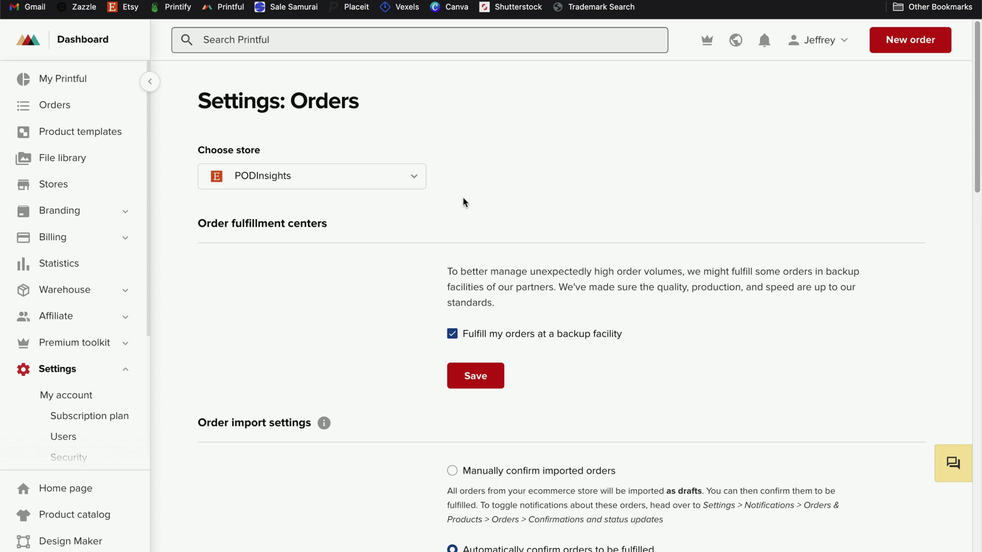
Step: Open the PODInsights Etsy store and refresh its data to bring in the published listing
left_click(62, 185)
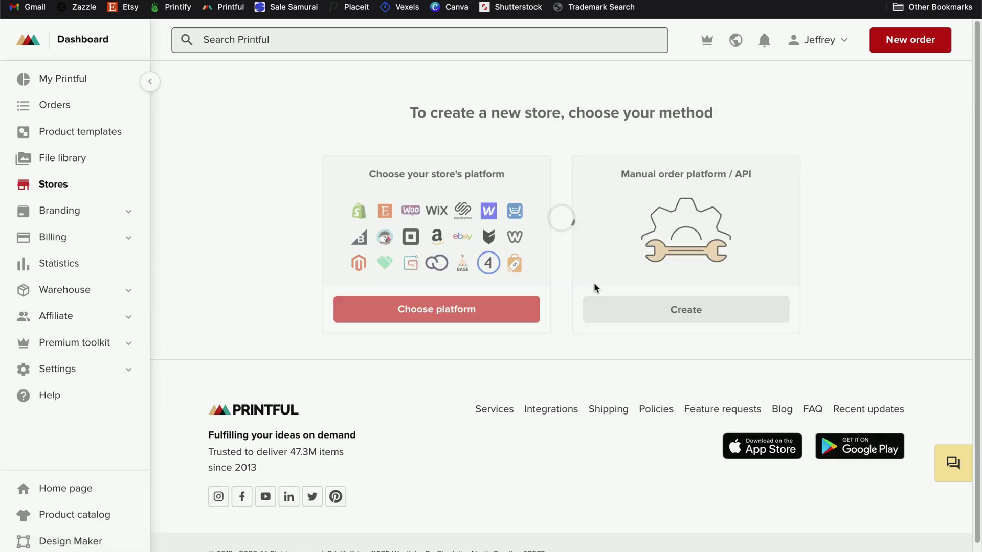
scroll(512, 194, "down", 2)
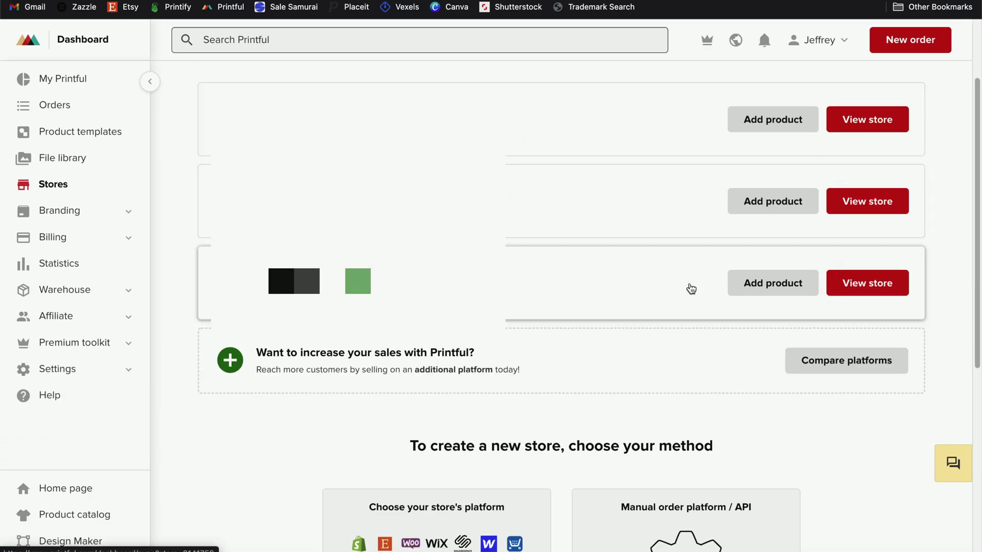
left_click(871, 286)
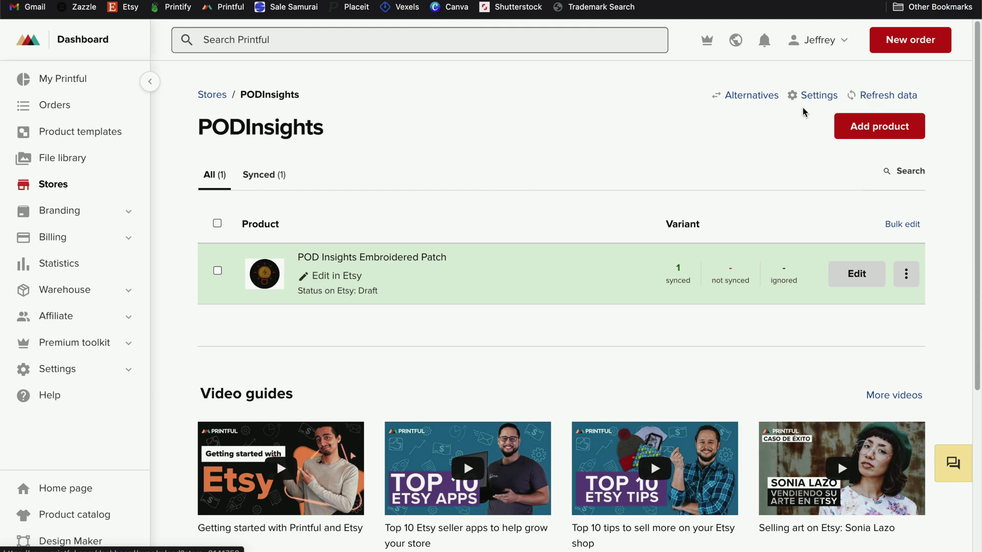
left_click(903, 97)
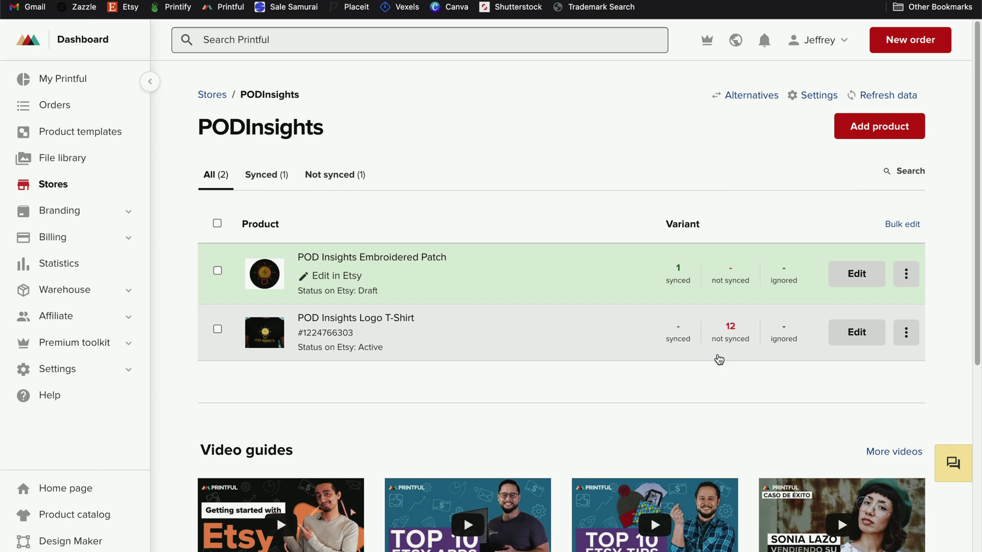
Step: For the POD Insights Logo T-Shirt's Large / Black variant, choose the Unisex Staple T-Shirt | Bella + Canvas 3001 from the men's shirts
left_click(396, 327)
scroll(429, 215, "down", 2)
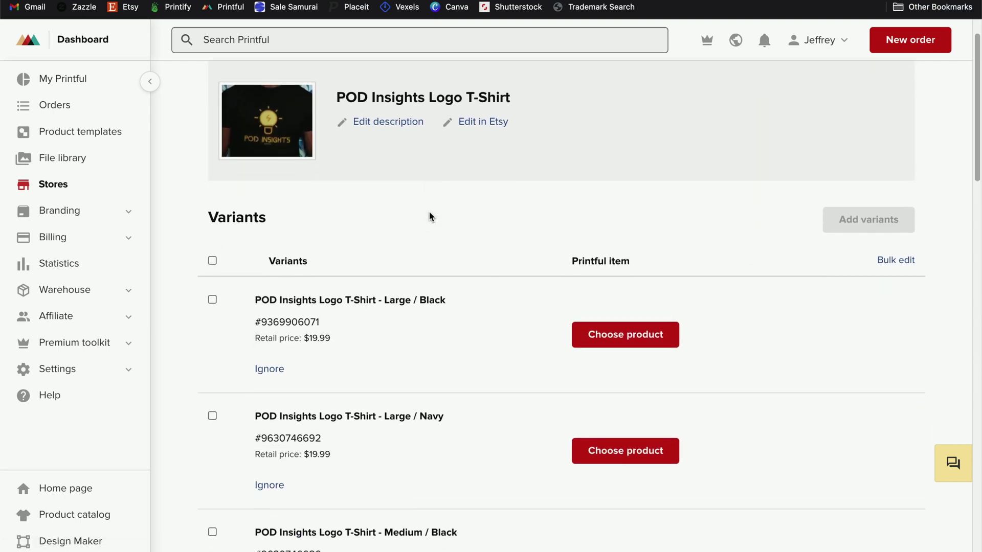
scroll(429, 216, "down", 2)
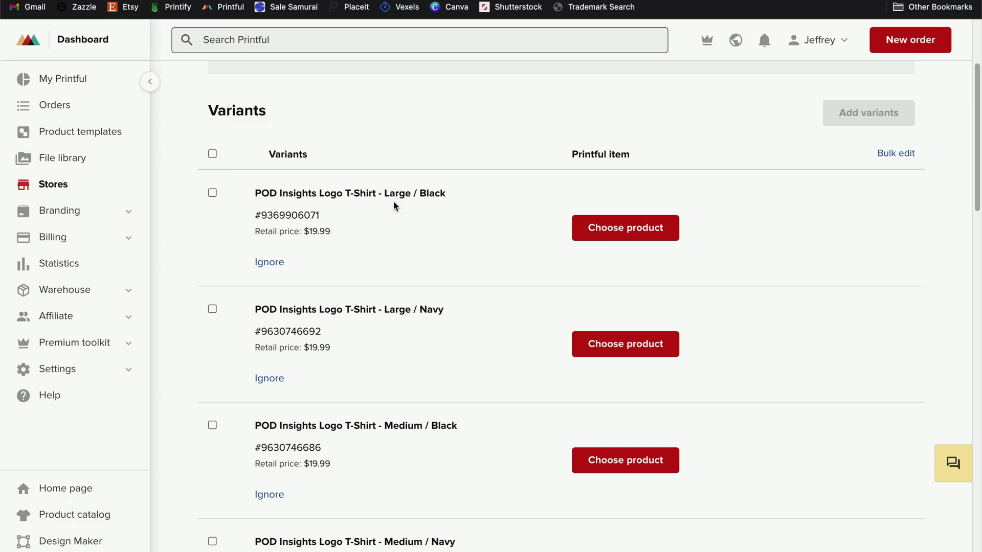
left_click(611, 228)
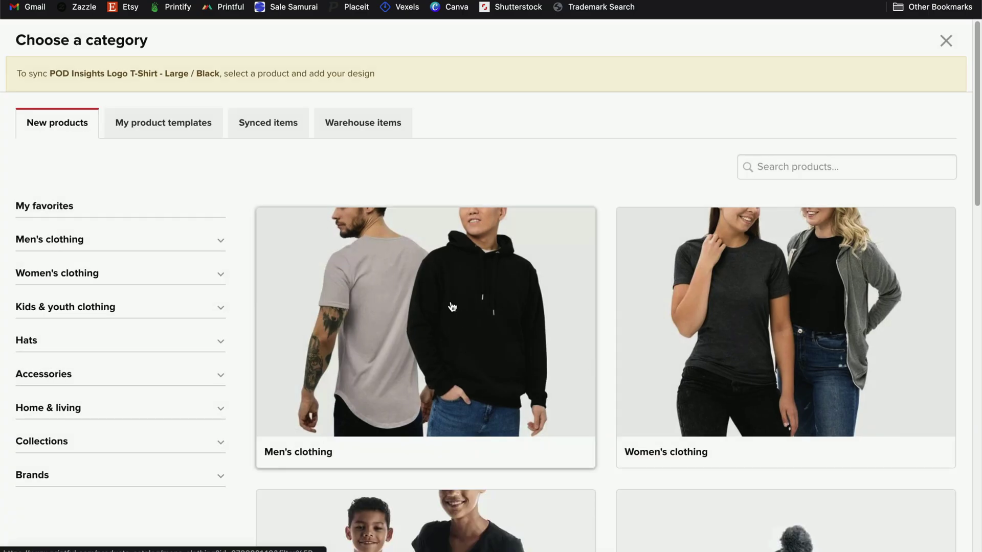
left_click(452, 307)
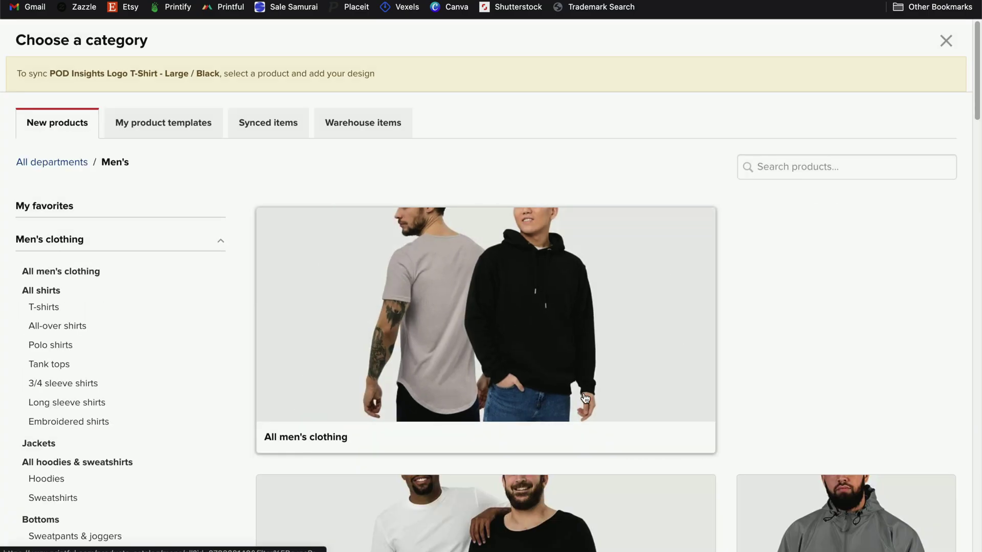
scroll(587, 394, "down", 4)
scroll(586, 394, "down", 2)
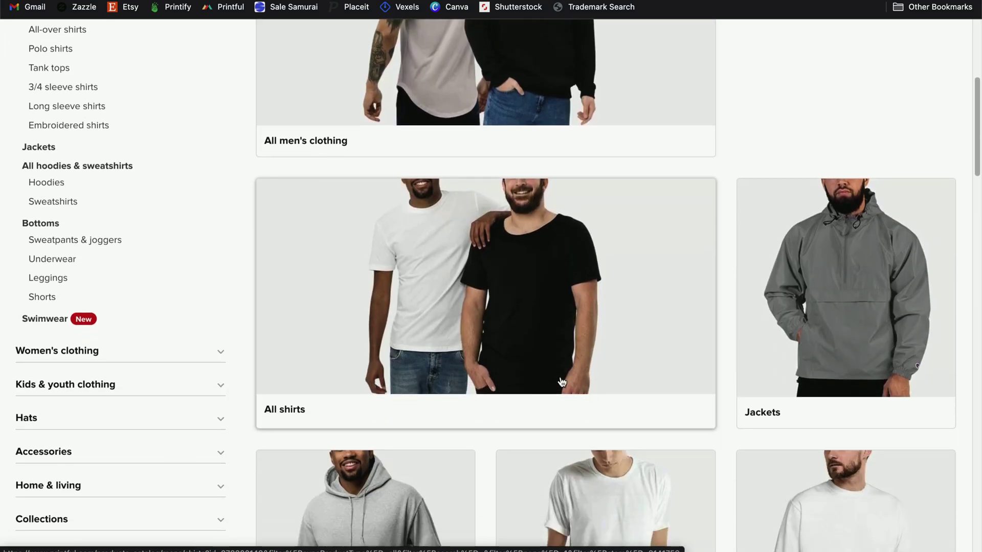
left_click(497, 306)
scroll(664, 255, "down", 5)
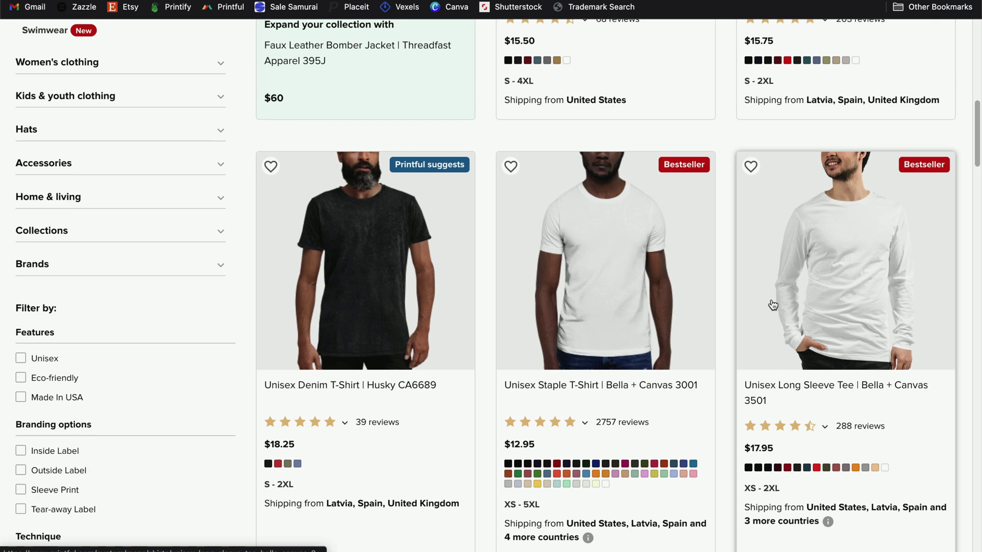
left_click(584, 267)
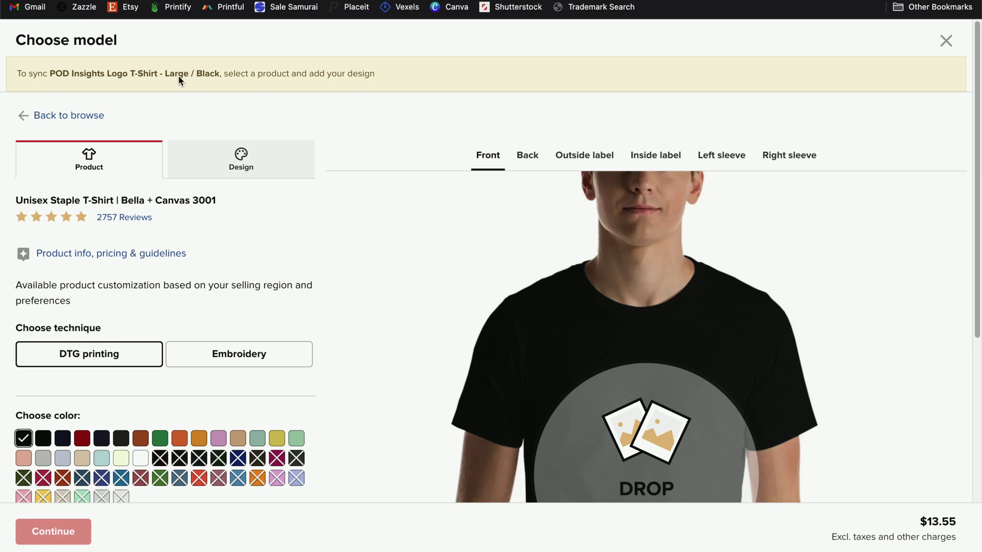
Step: Set the Bella + Canvas 3001 shirt to solid black in size L
scroll(418, 348, "down", 2)
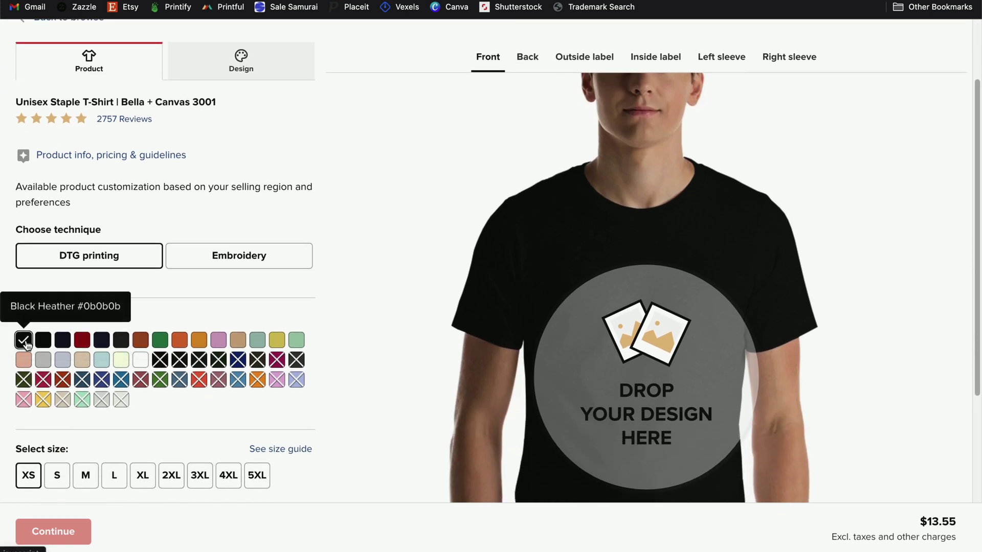
left_click(42, 344)
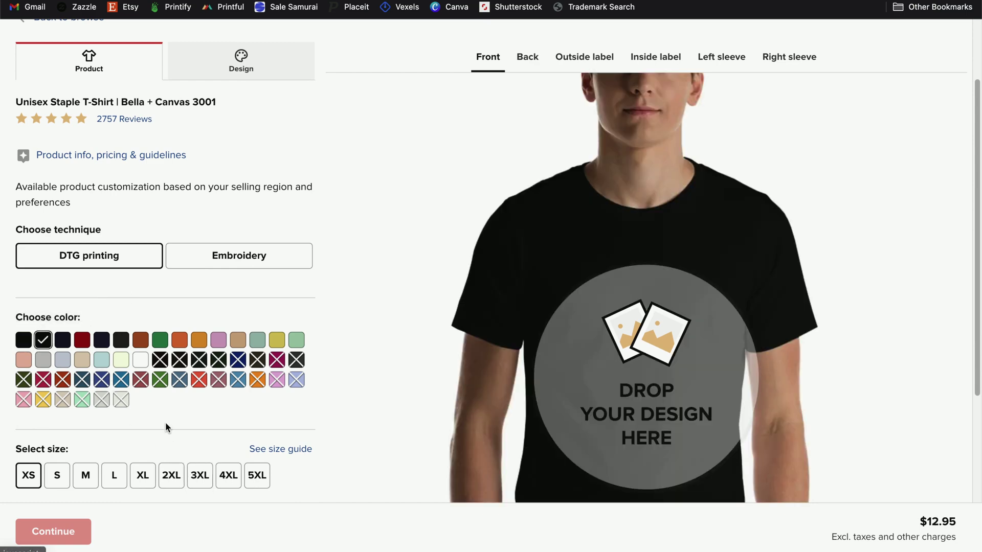
left_click(114, 475)
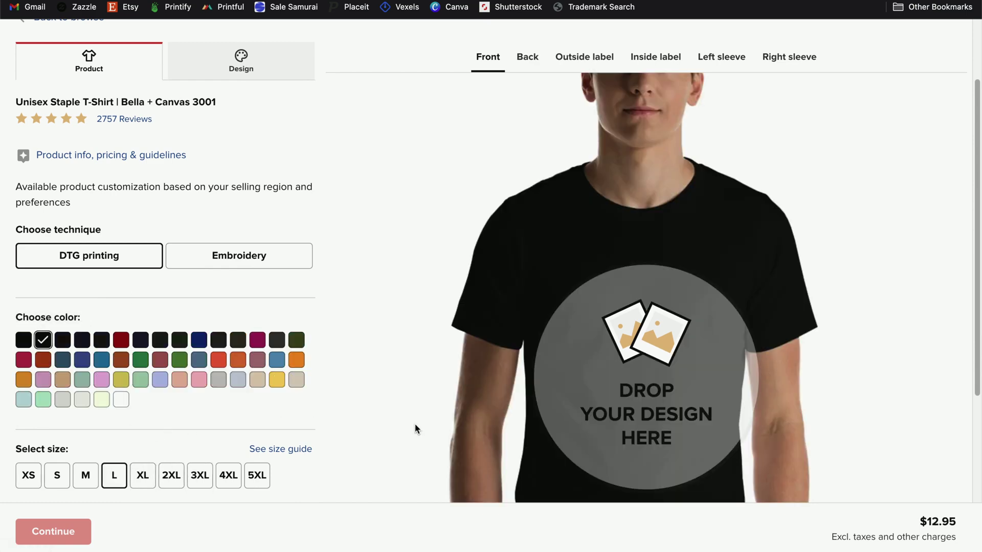
Step: Put the POD Insights logo on the shirt's front, move it up and enlarge it slightly, and sync the Large / Black variant
scroll(416, 429, "down", 1)
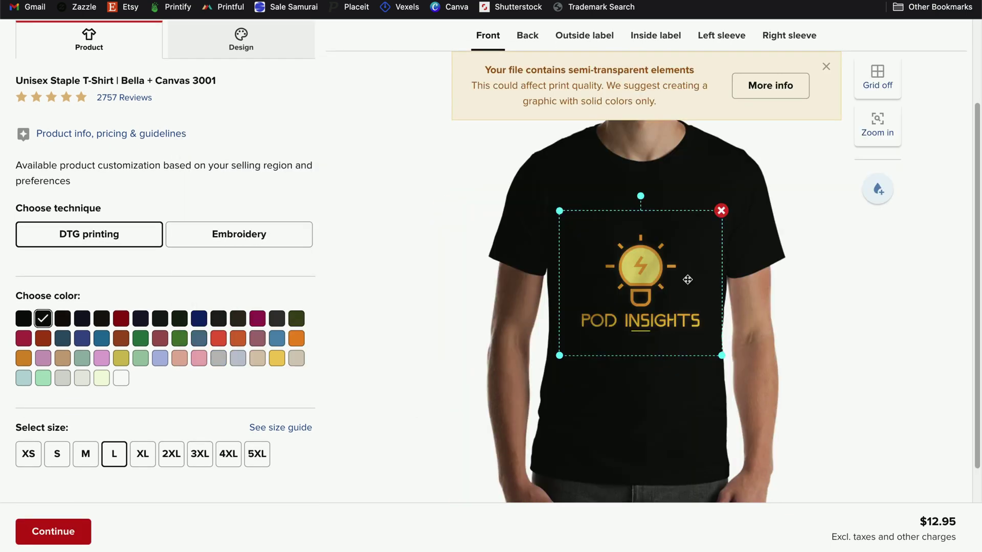
left_click(834, 149)
left_click_drag(699, 322, 699, 300)
mouse_move(722, 344)
left_mouse_down()
mouse_move(738, 359)
mouse_move(732, 352)
left_mouse_up()
left_click_drag(657, 295, 657, 292)
left_click(841, 297)
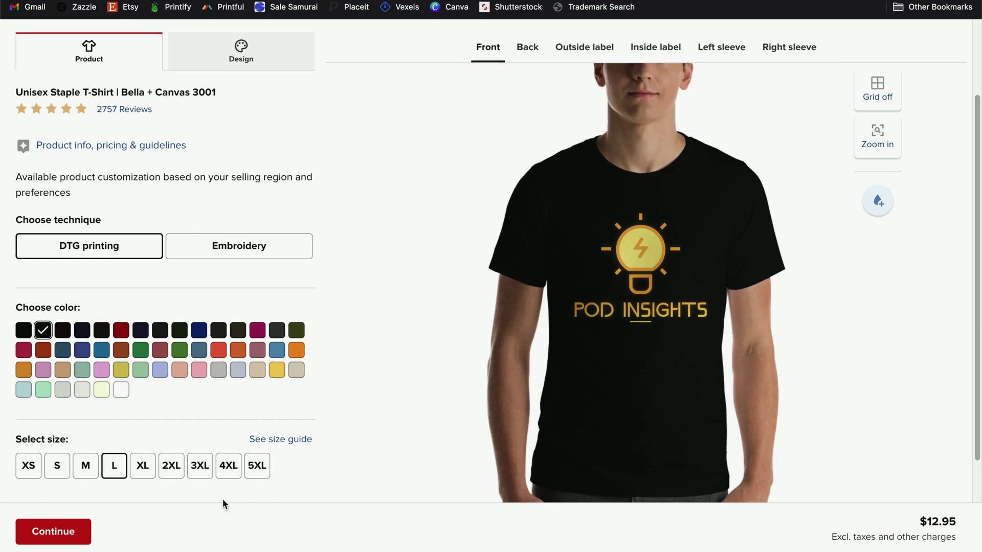
left_click(78, 532)
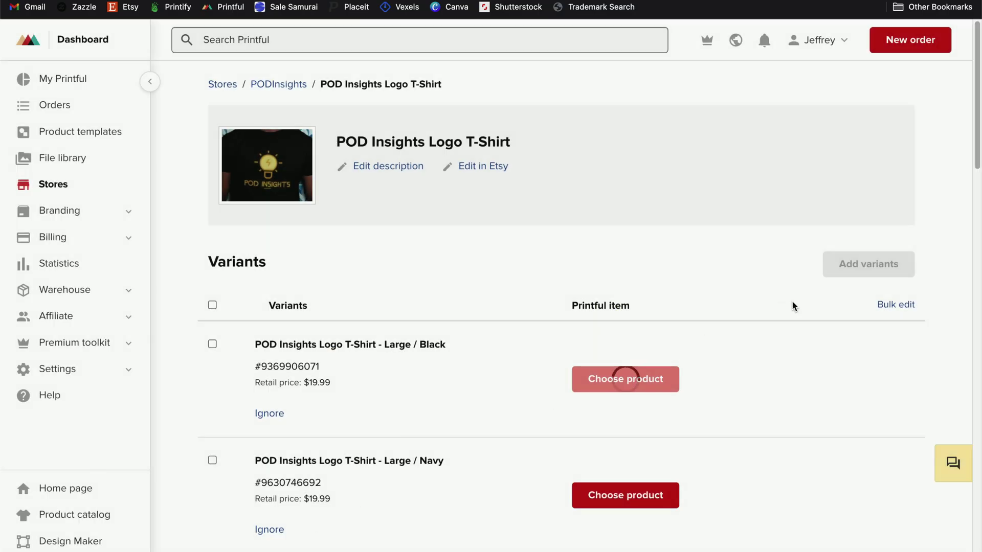
Step: Sync the Large / Navy variant to the same Bella + Canvas 3001 shirt with the logo, in Navy and size L
scroll(791, 306, "down", 1)
scroll(791, 305, "down", 1)
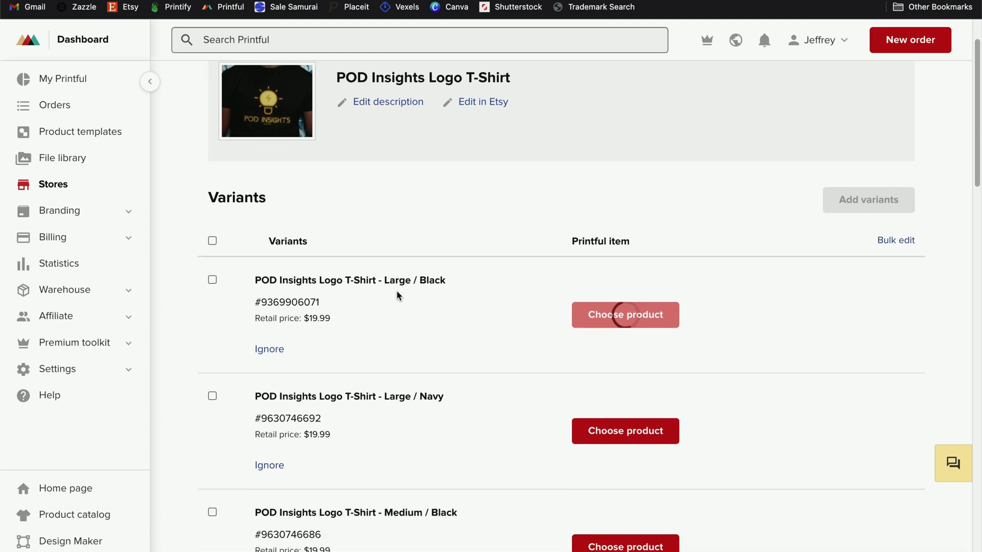
scroll(536, 284, "down", 4)
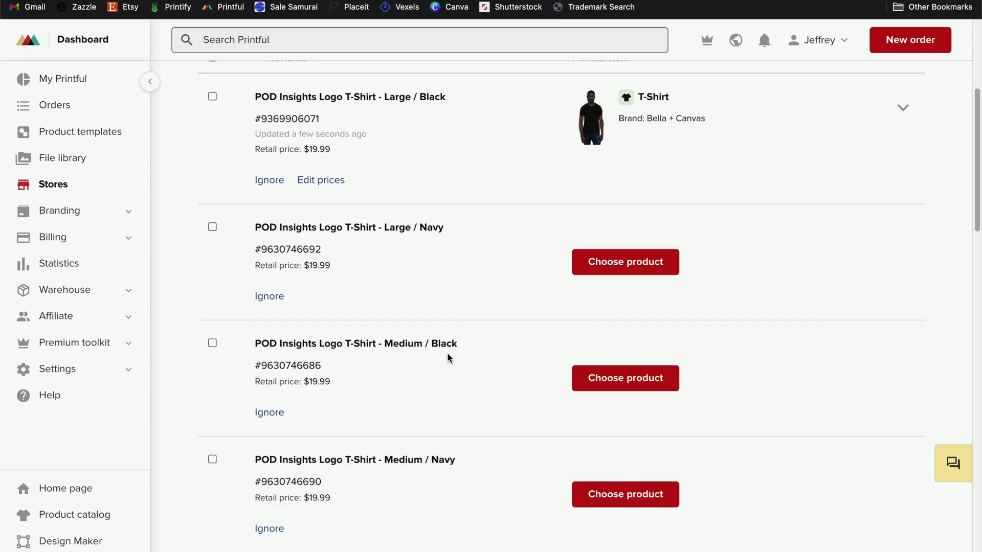
left_click(643, 275)
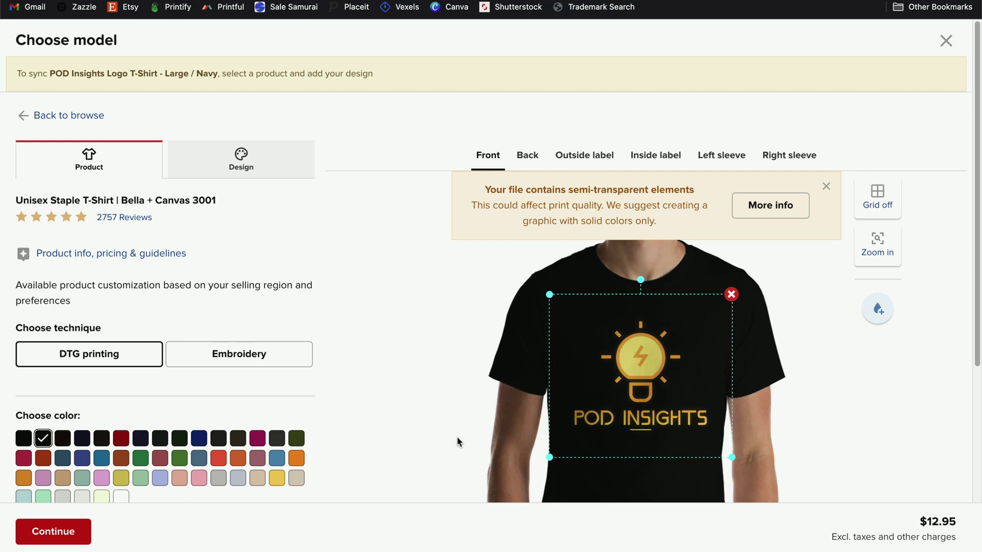
scroll(380, 281, "down", 2)
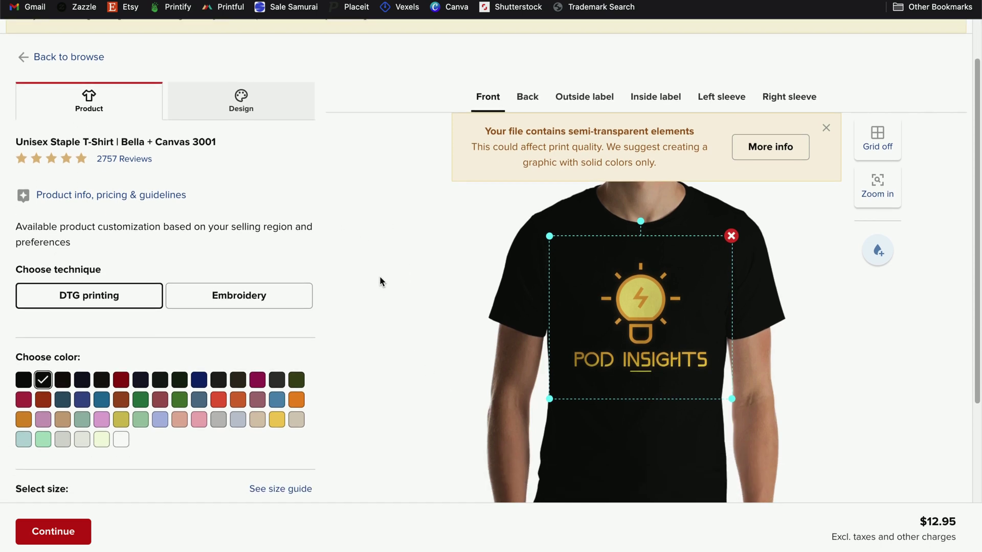
scroll(379, 280, "up", 2)
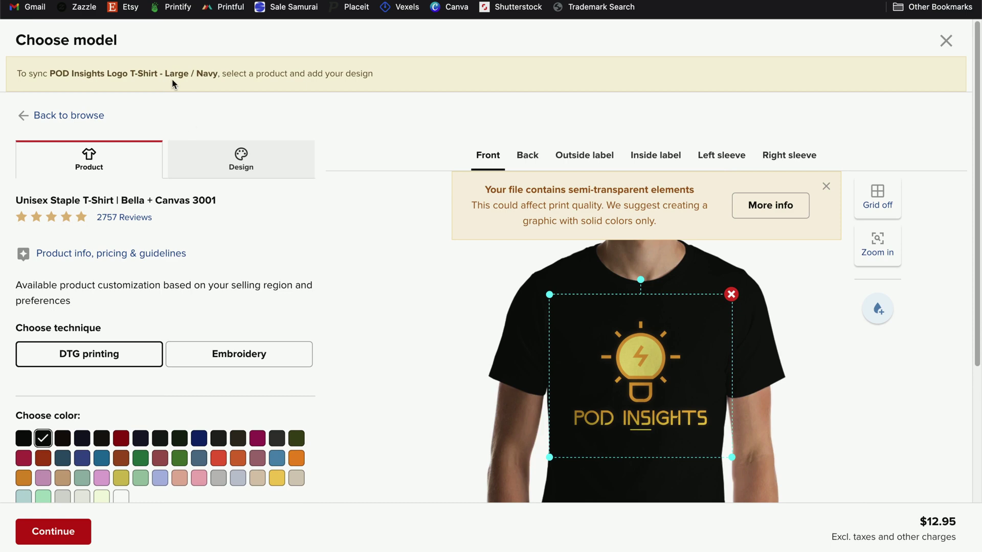
scroll(332, 318, "down", 3)
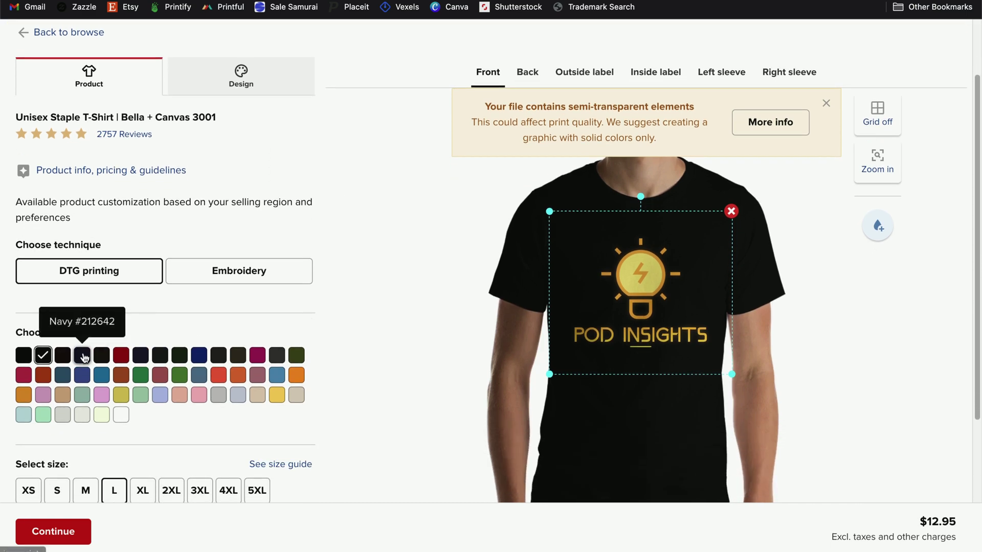
left_click(83, 356)
scroll(88, 427, "down", 1)
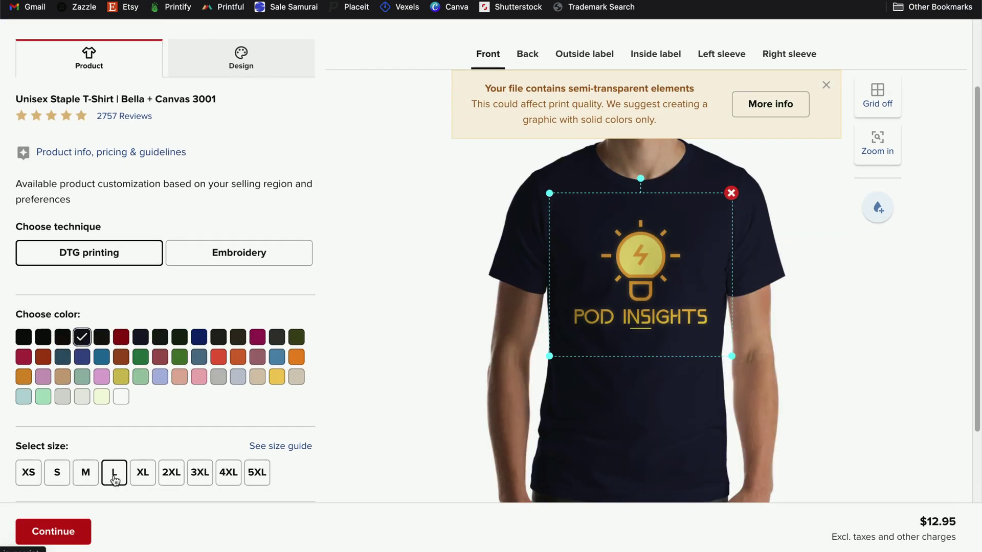
left_click(69, 532)
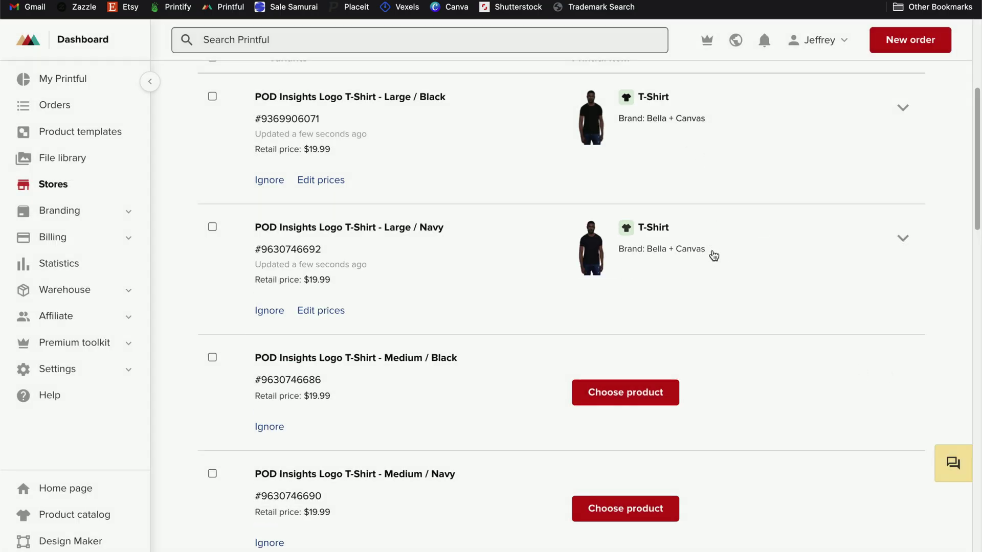
scroll(682, 448, "down", 1)
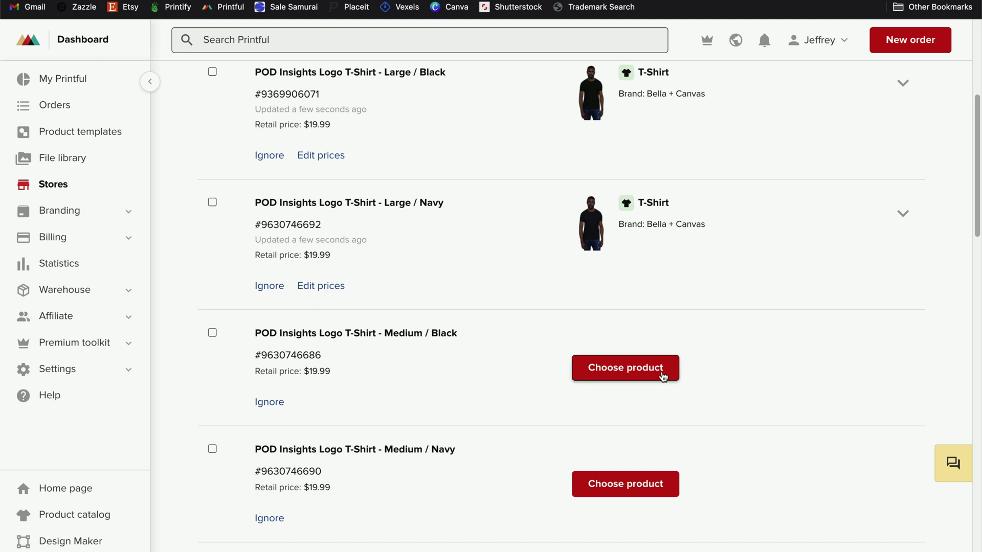
scroll(777, 391, "down", 3)
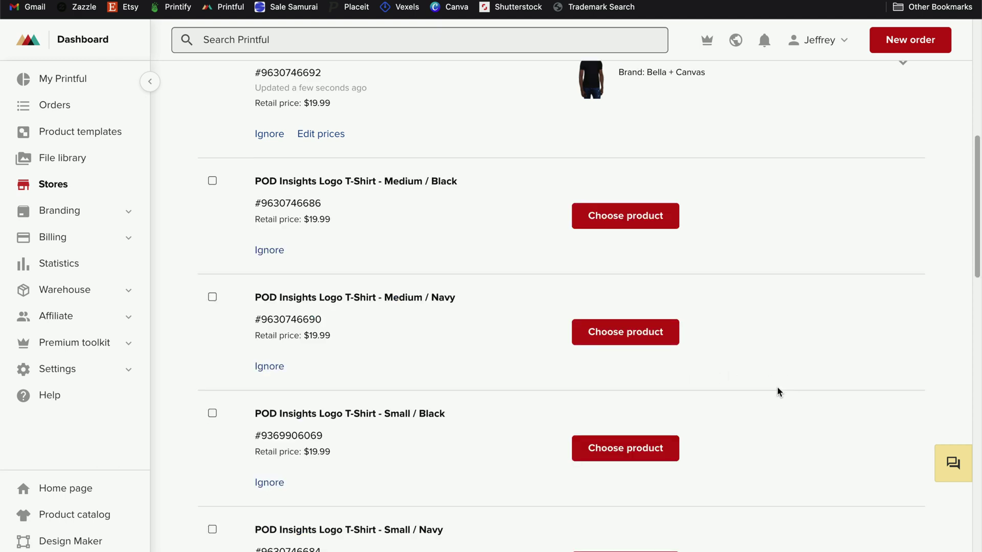